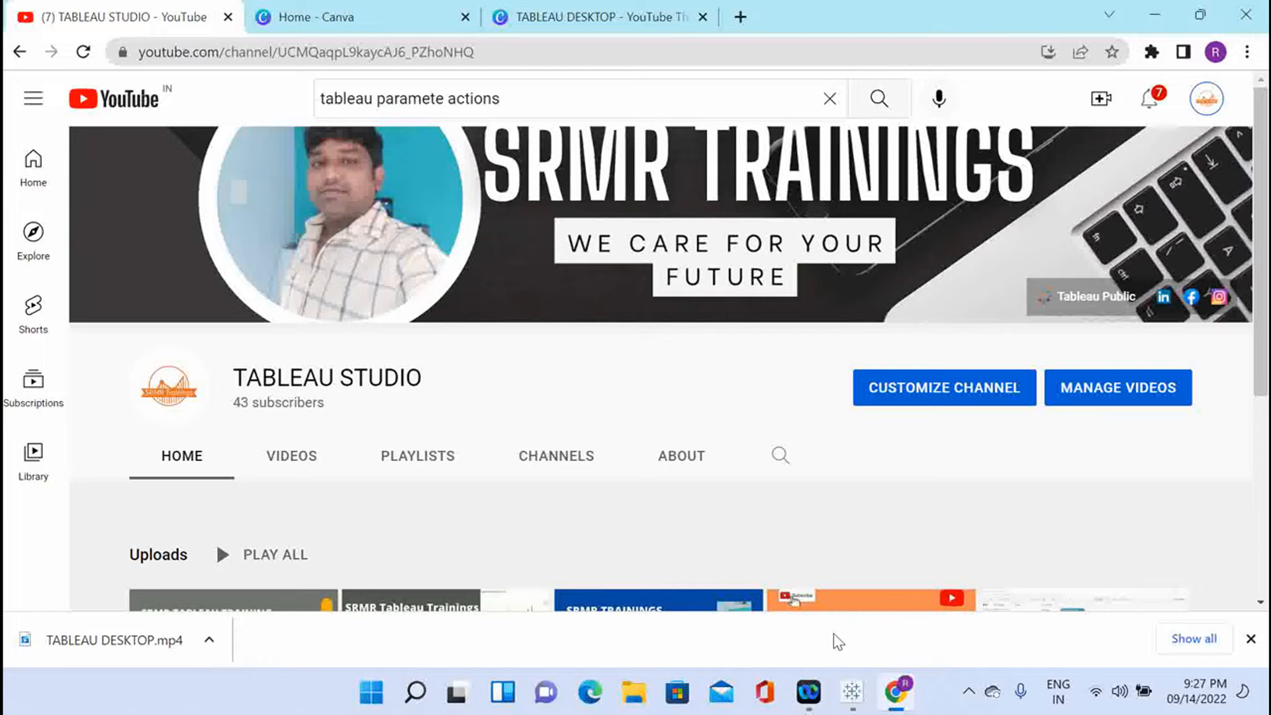
Switch to Tableau, present the Parameter Actions 4 dashboard full screen, and select the 11/13/2022 and 09/26/2021 points on the sales trend.
left_click(854, 705)
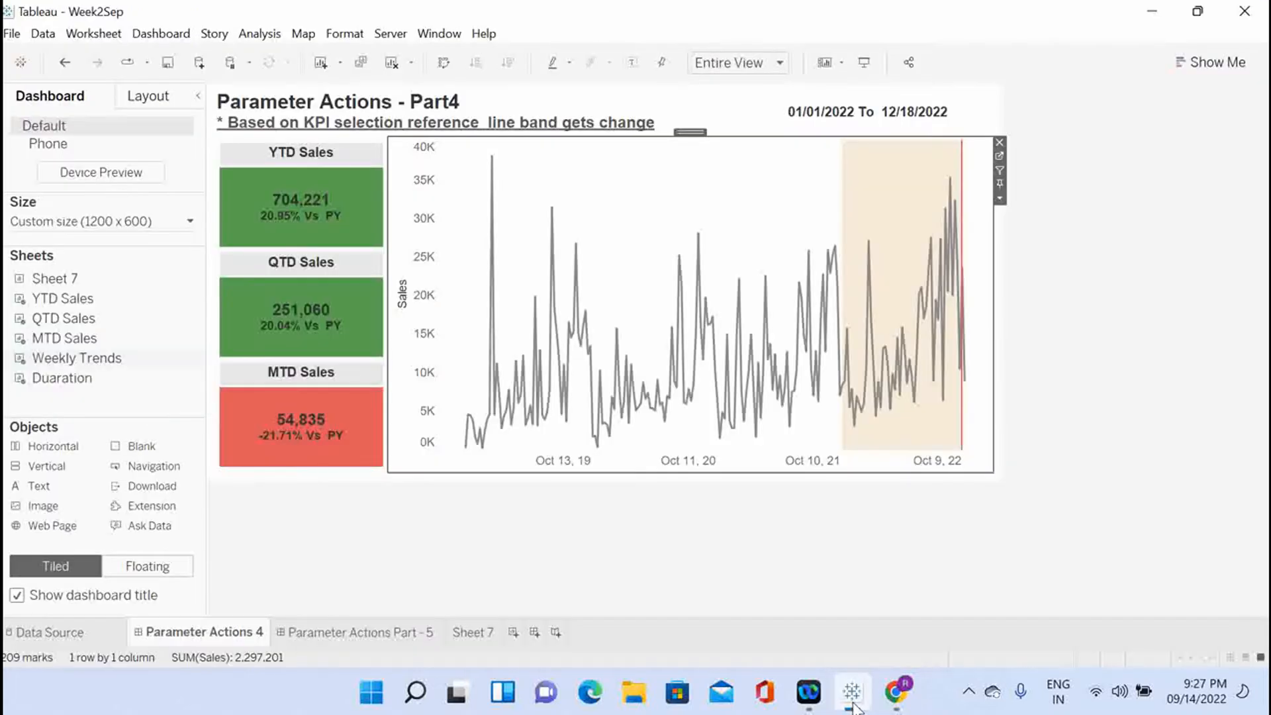
left_click(862, 66)
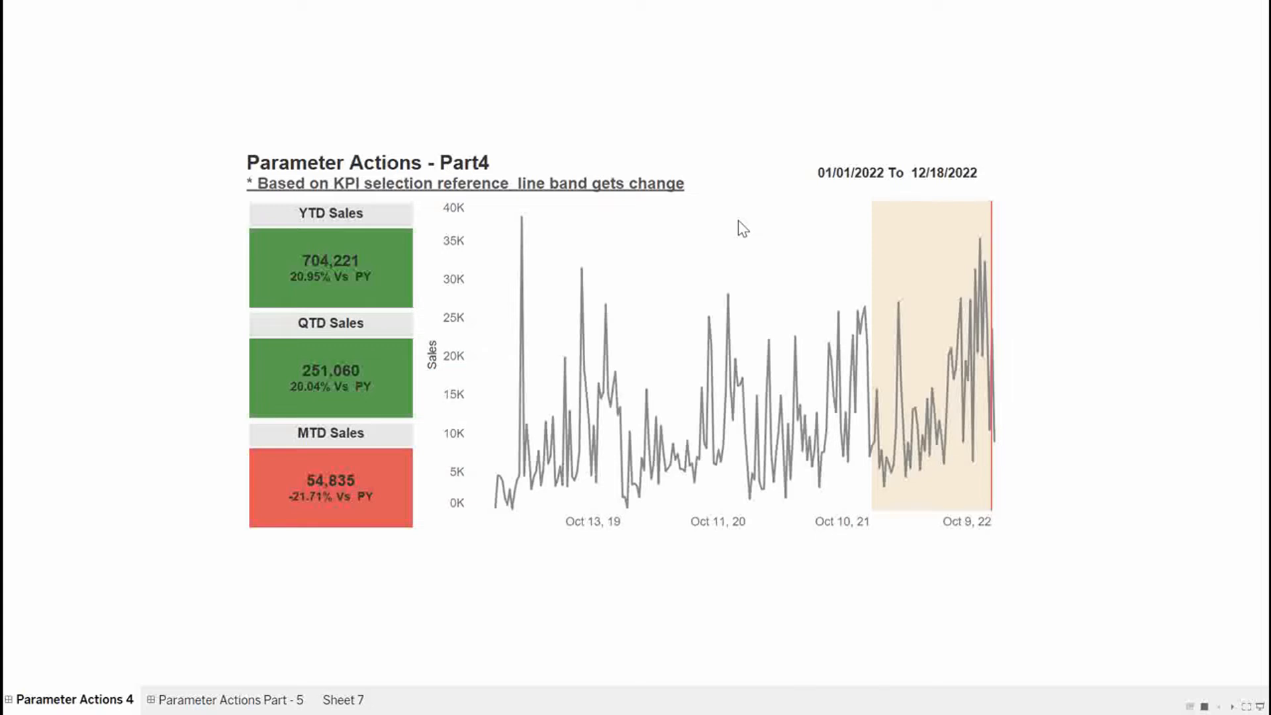
left_click(980, 240)
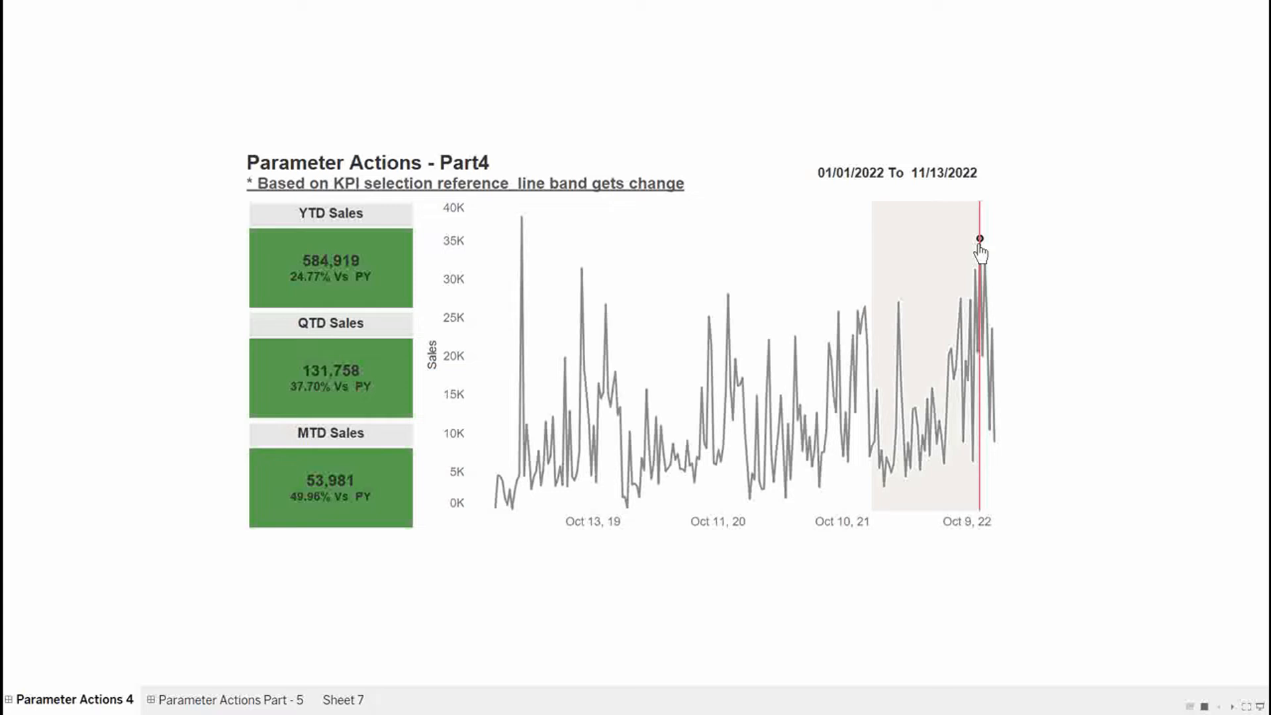
left_click(839, 314)
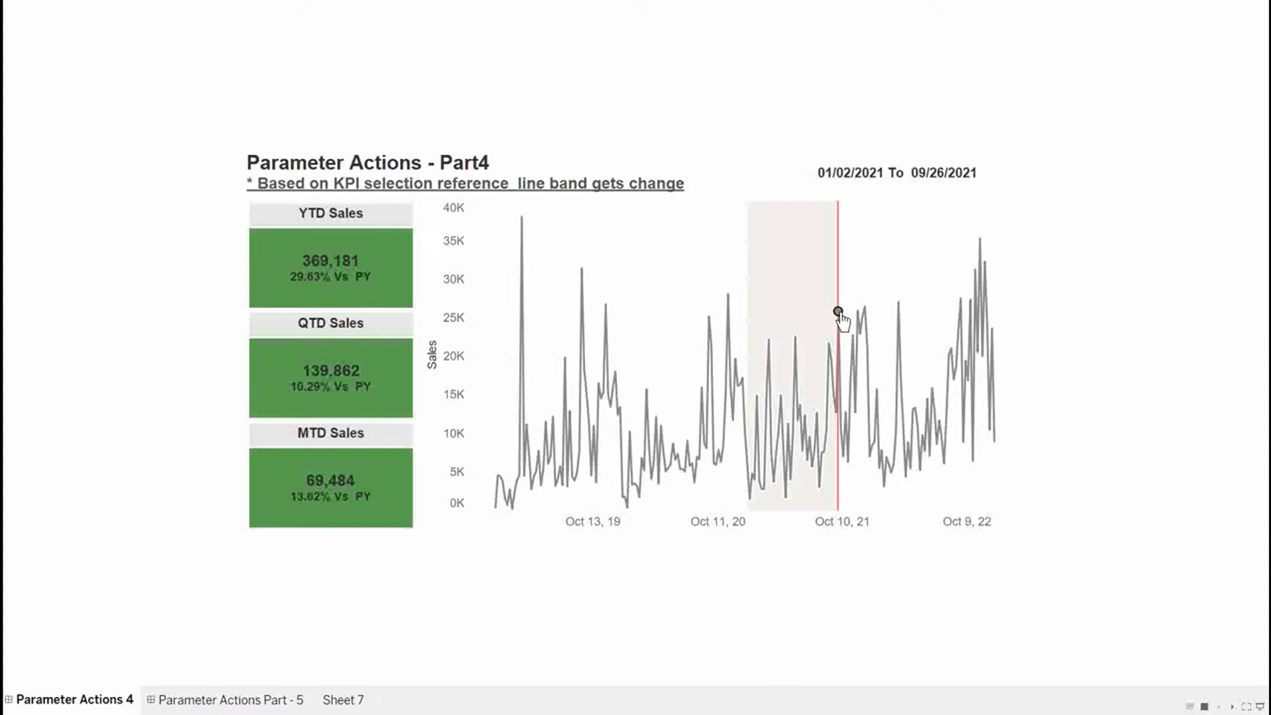
left_click(838, 311)
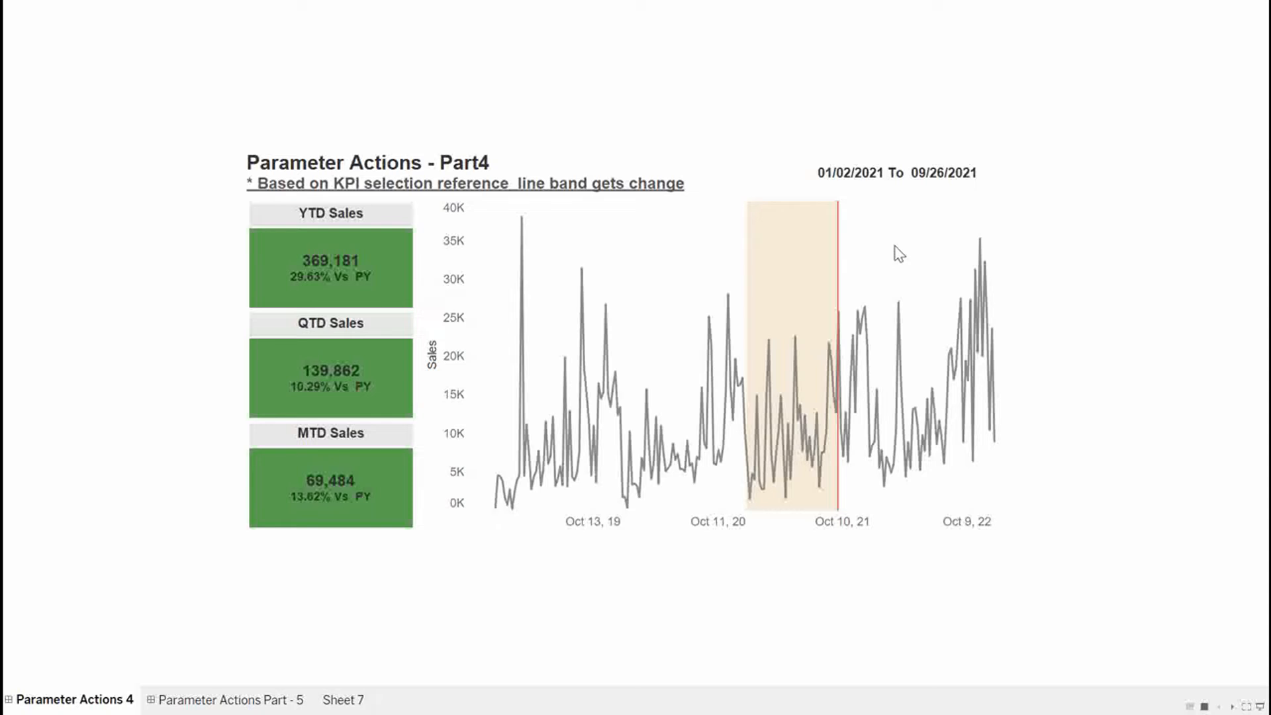
Select the QTD, MTD and YTD Sales KPIs in turn to change the reference band's period, ending on YTD, and leave presentation mode.
left_click(323, 378)
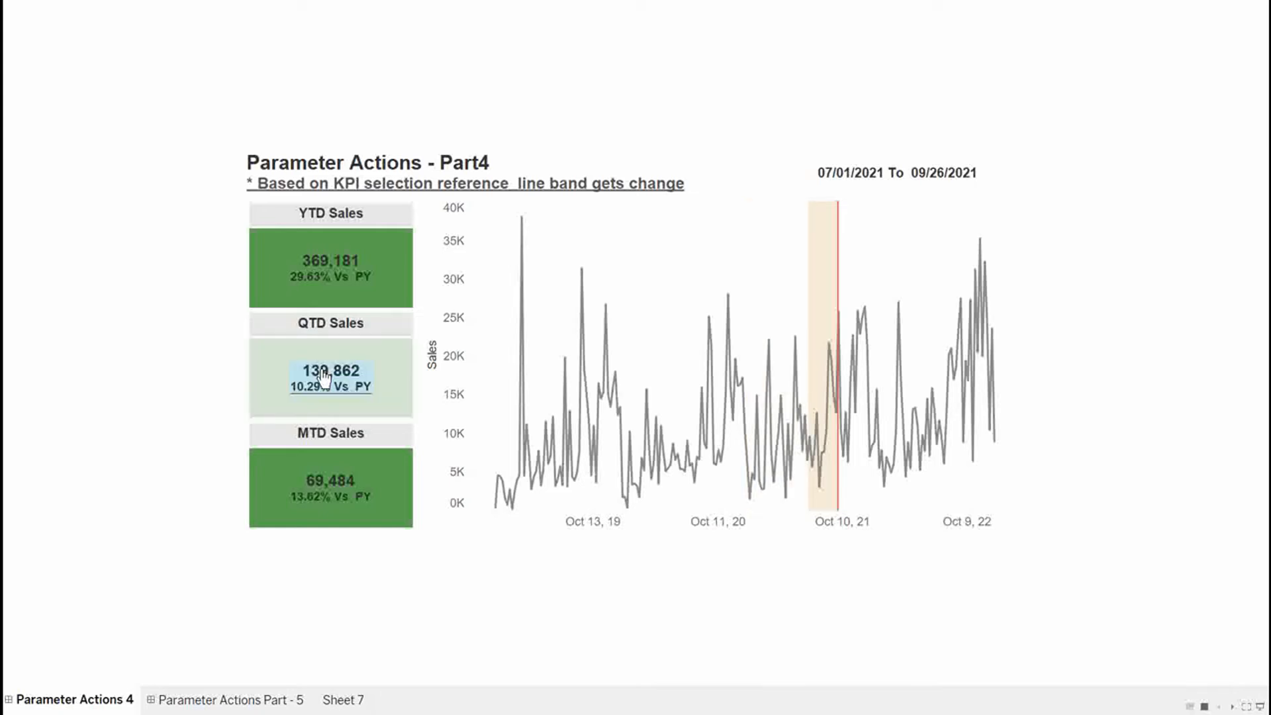
left_click(329, 488)
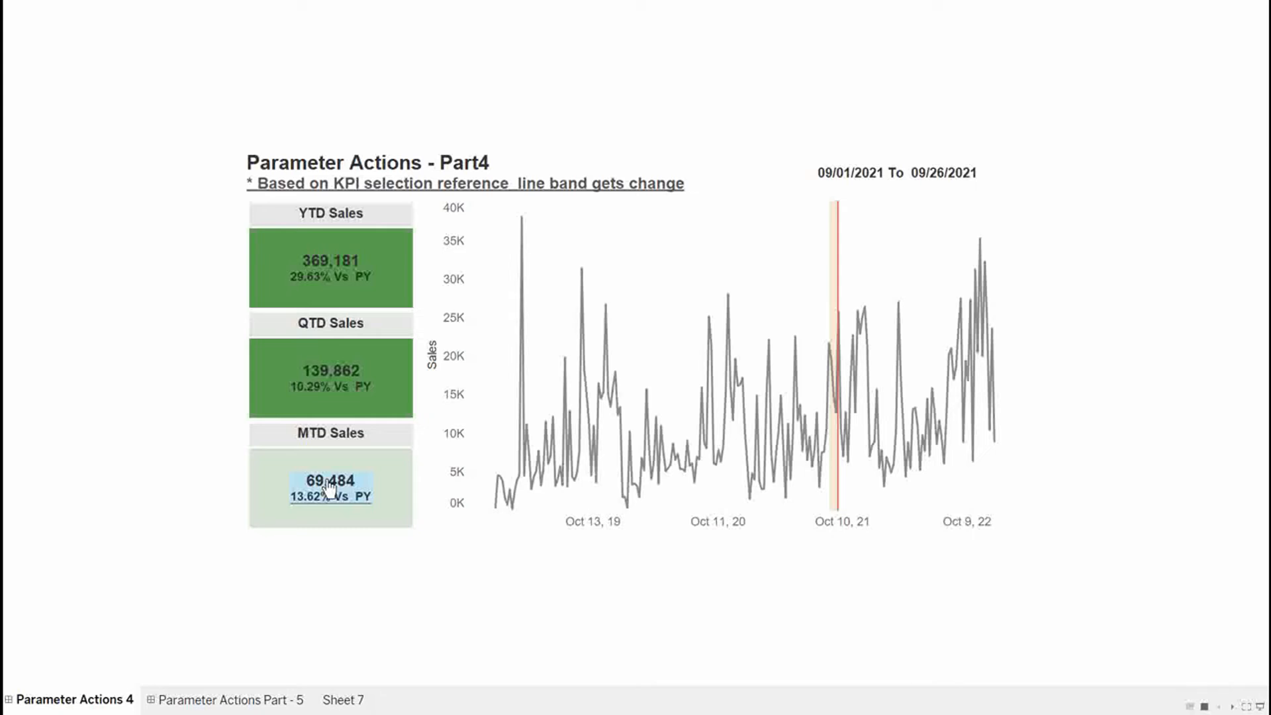
left_click(329, 488)
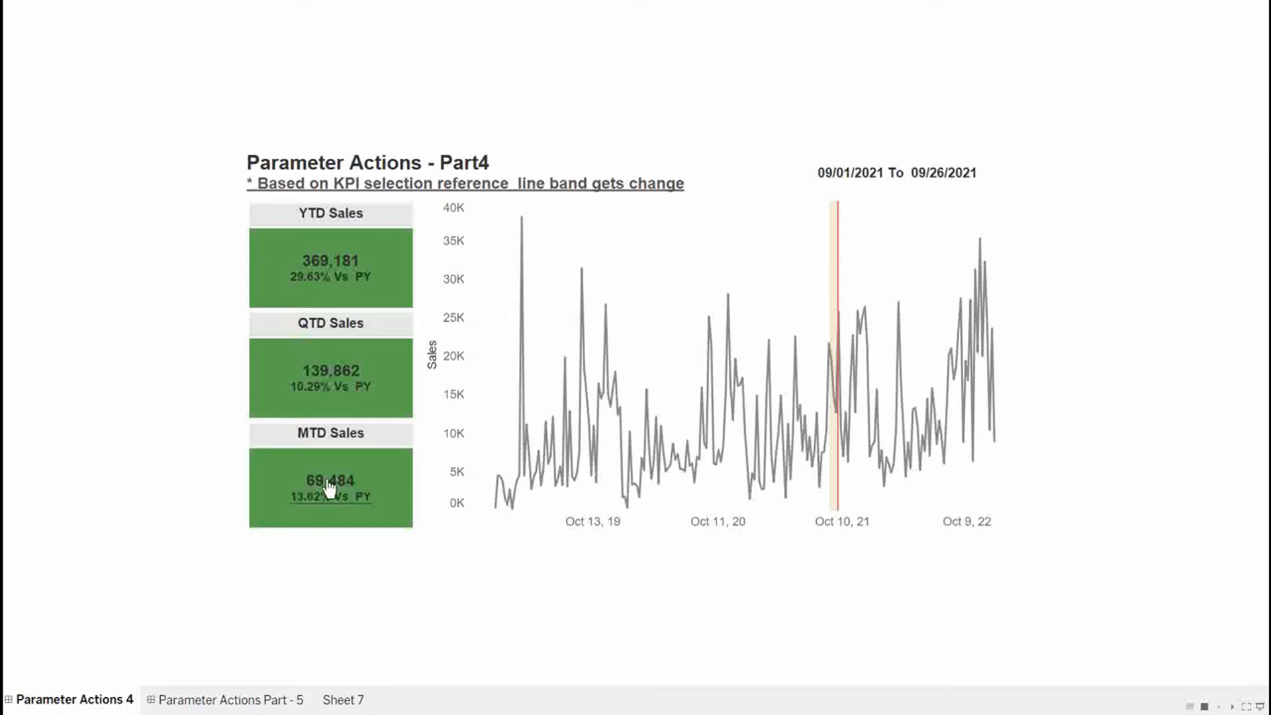
left_click(323, 268)
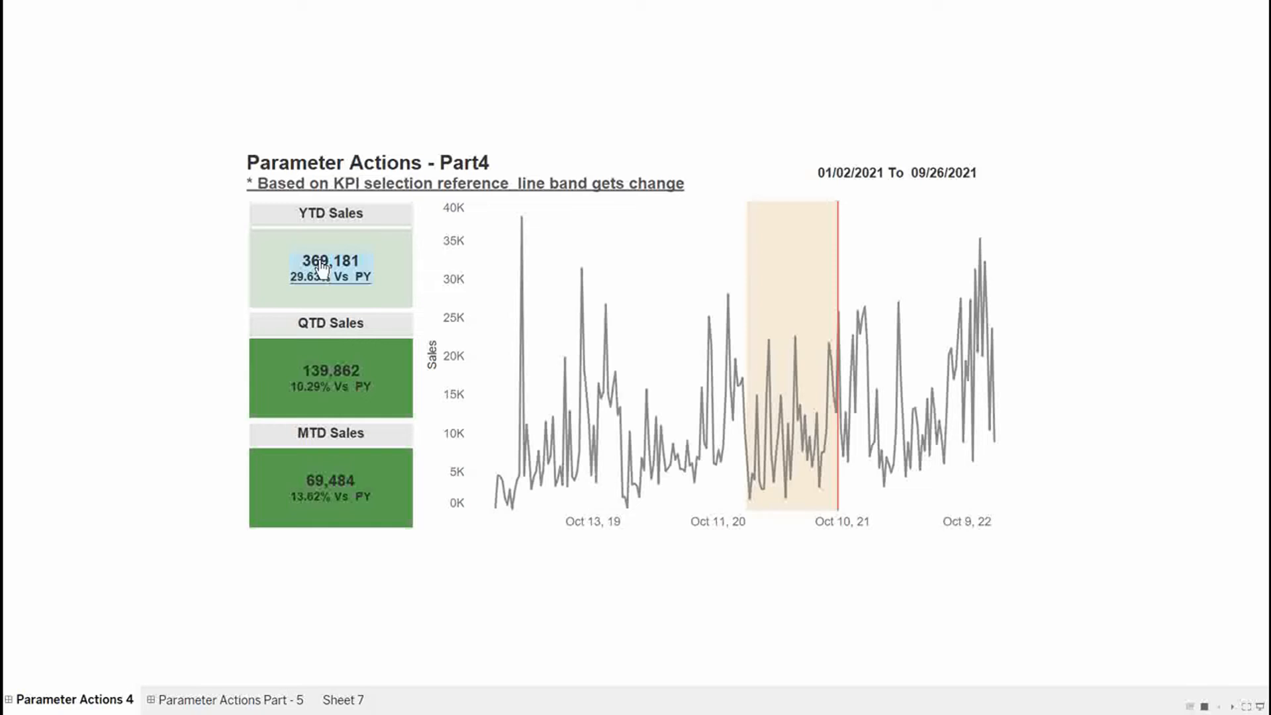
key("Escape")
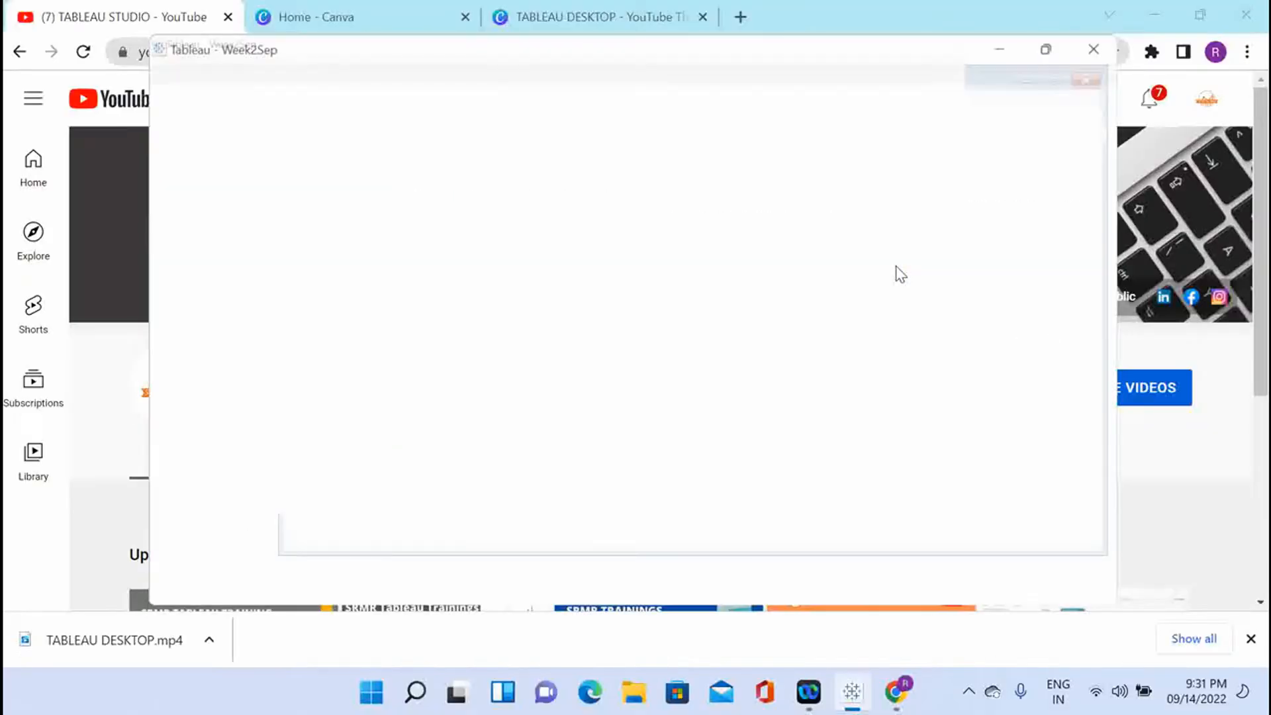
left_click(874, 208)
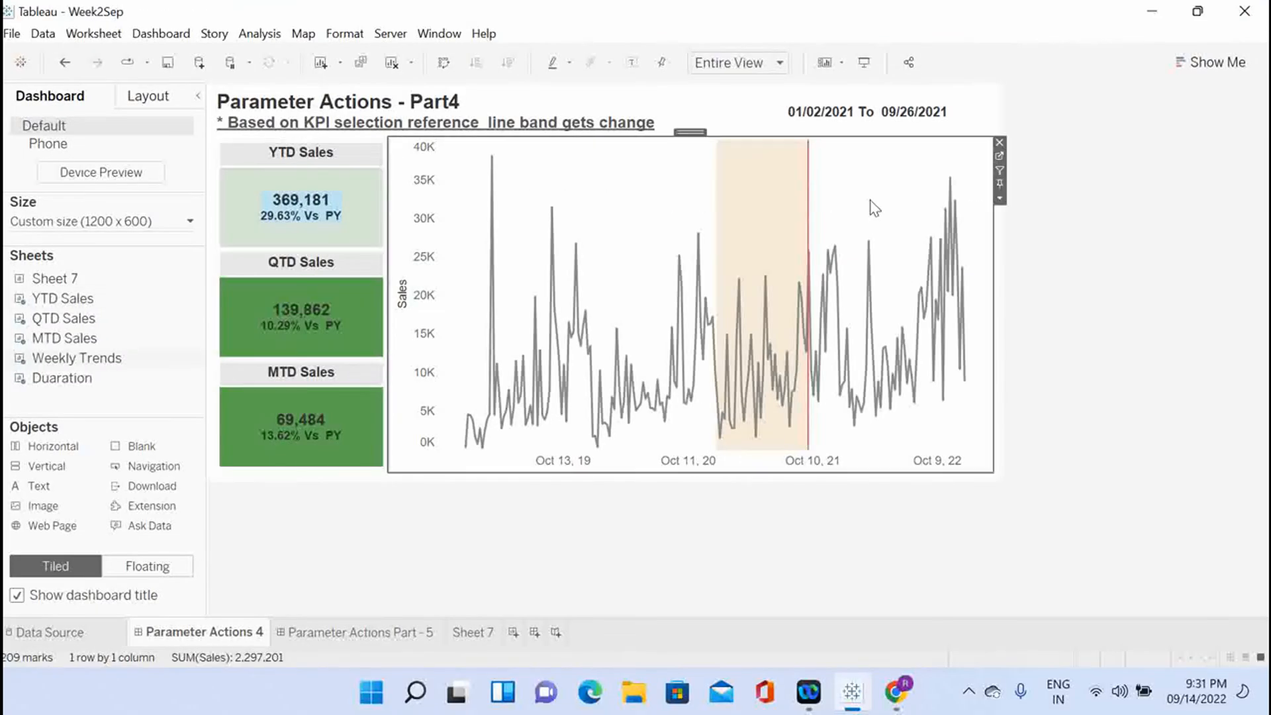
Go to the Weekly Trends worksheet, search the fields for "ytd", and open the YTD dates calculation for editing.
left_click(999, 155)
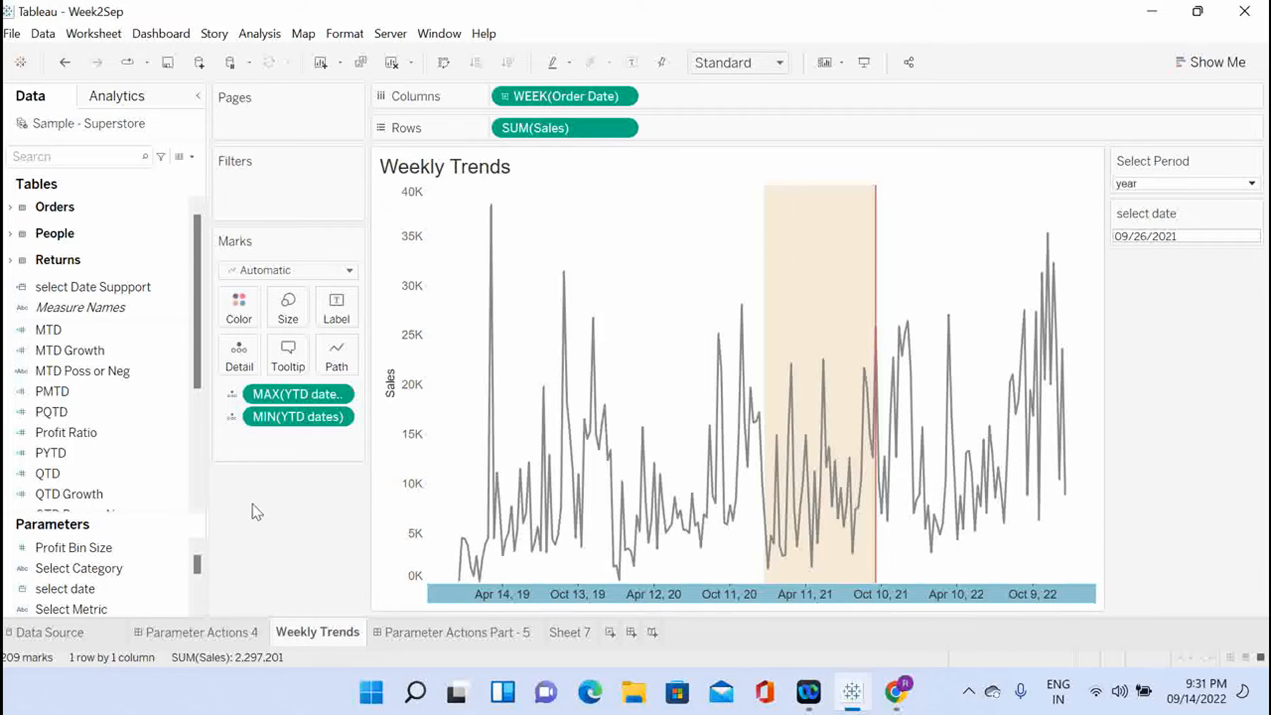
left_click(118, 156)
type("ytd")
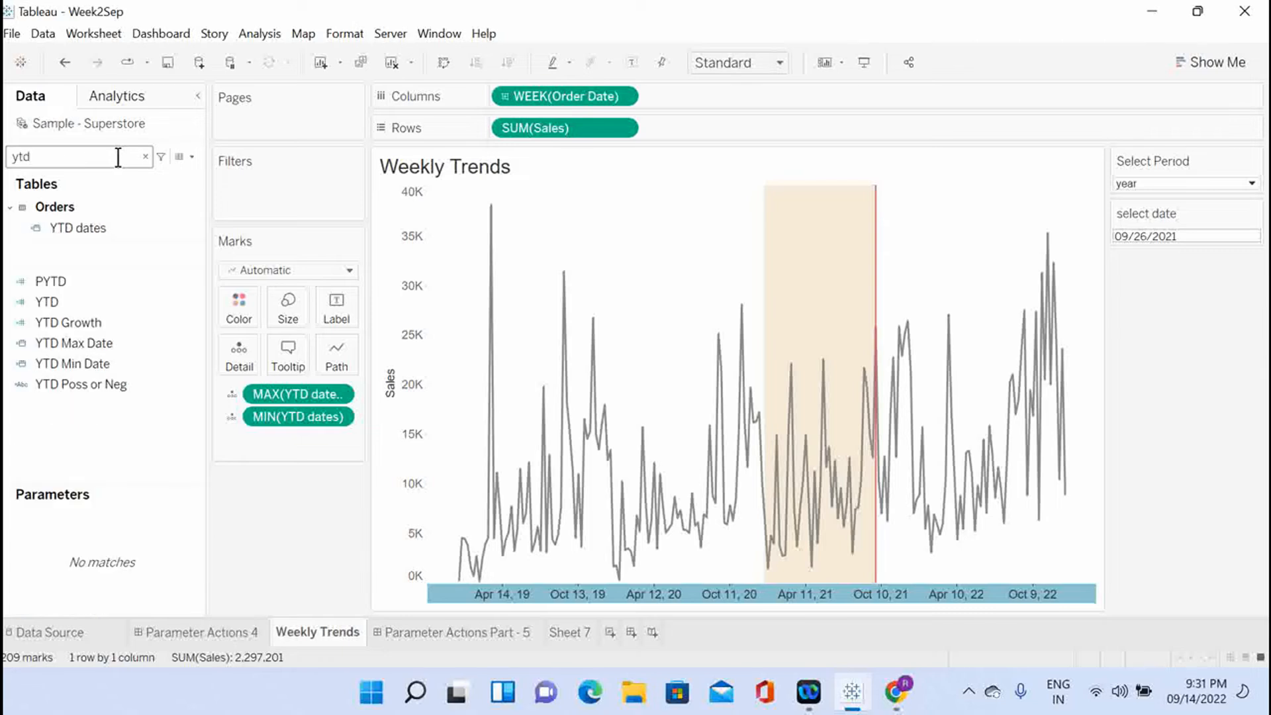
left_click(122, 228)
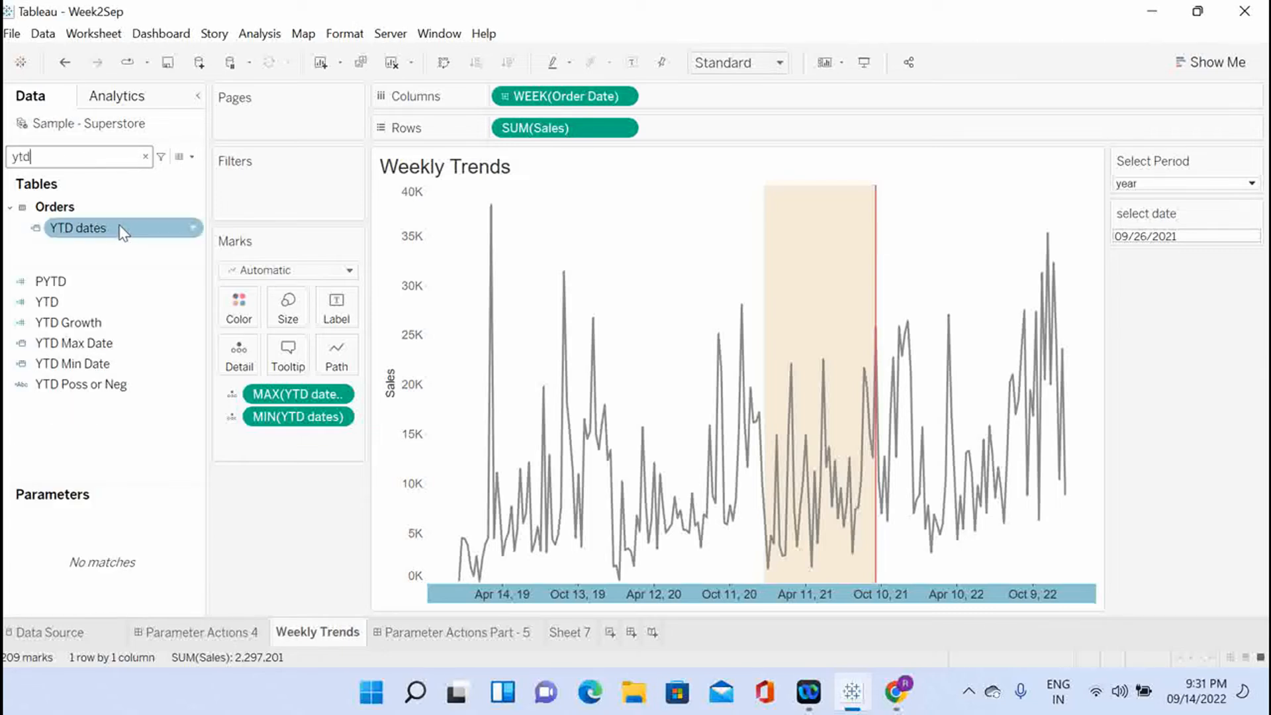
right_click(193, 234)
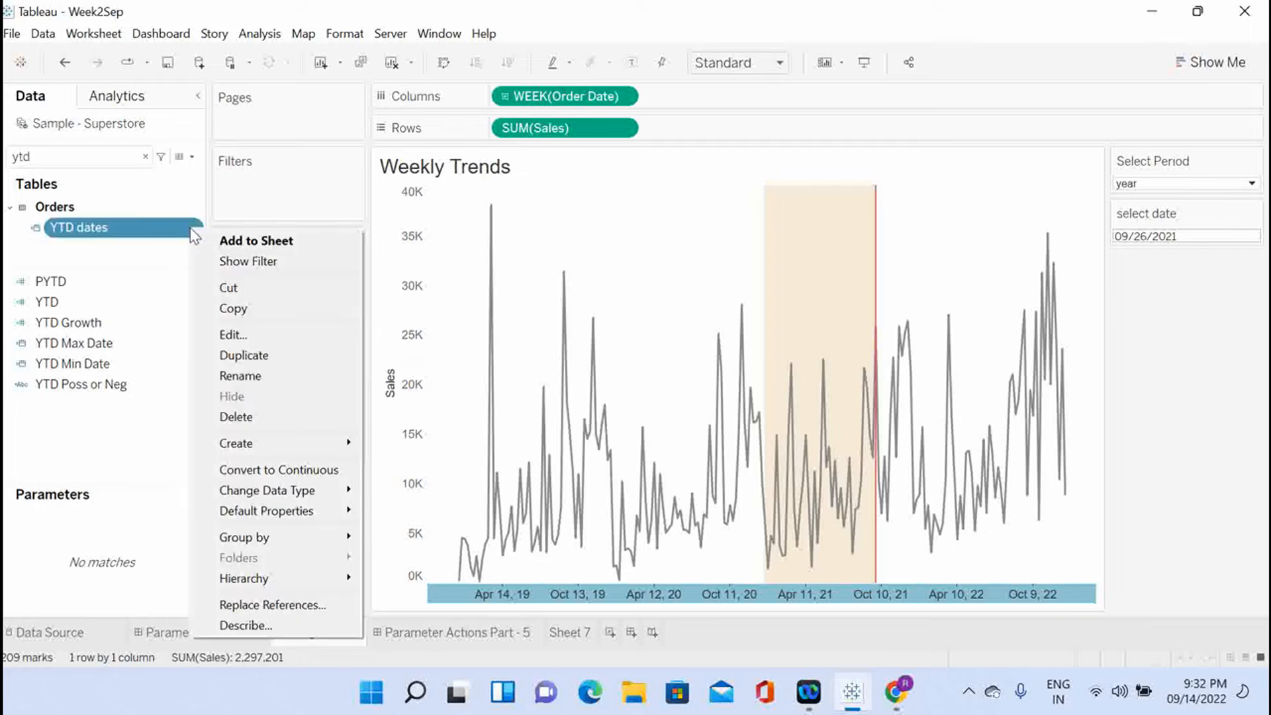
left_click(224, 336)
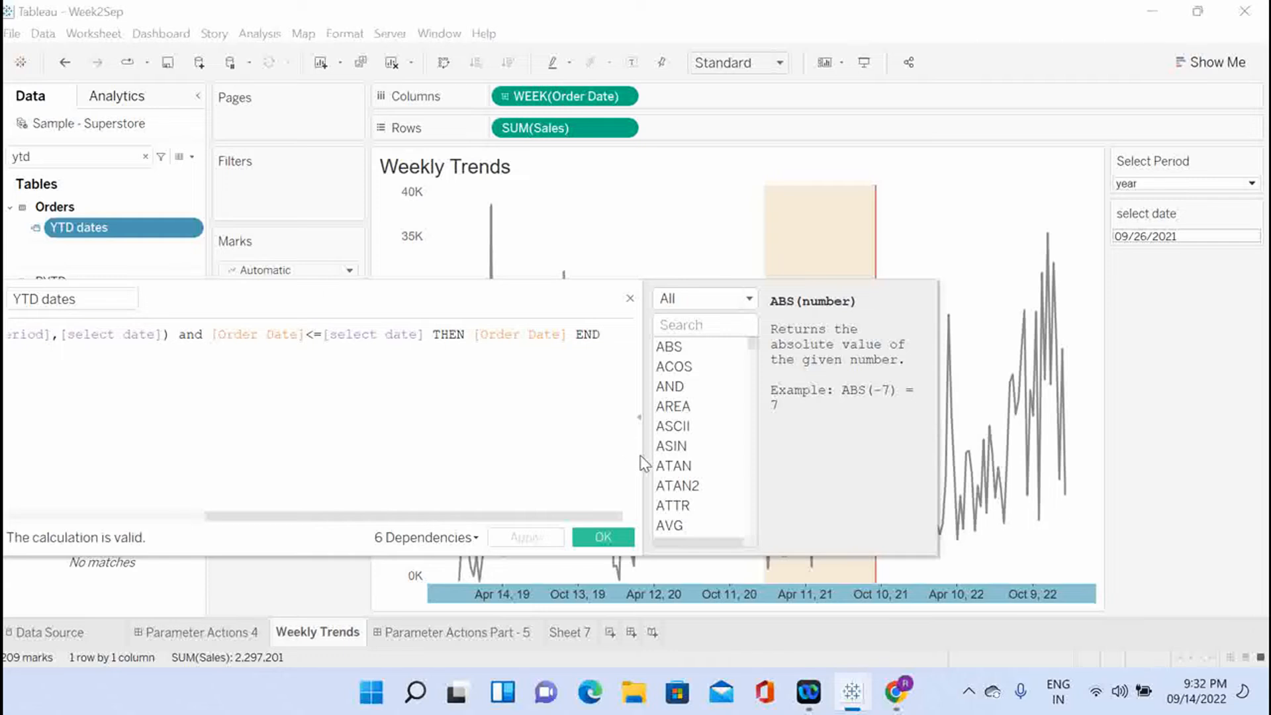
Move the second Order Date condition of the YTD dates formula to a new line and enlarge the calculation editor.
left_click(208, 334)
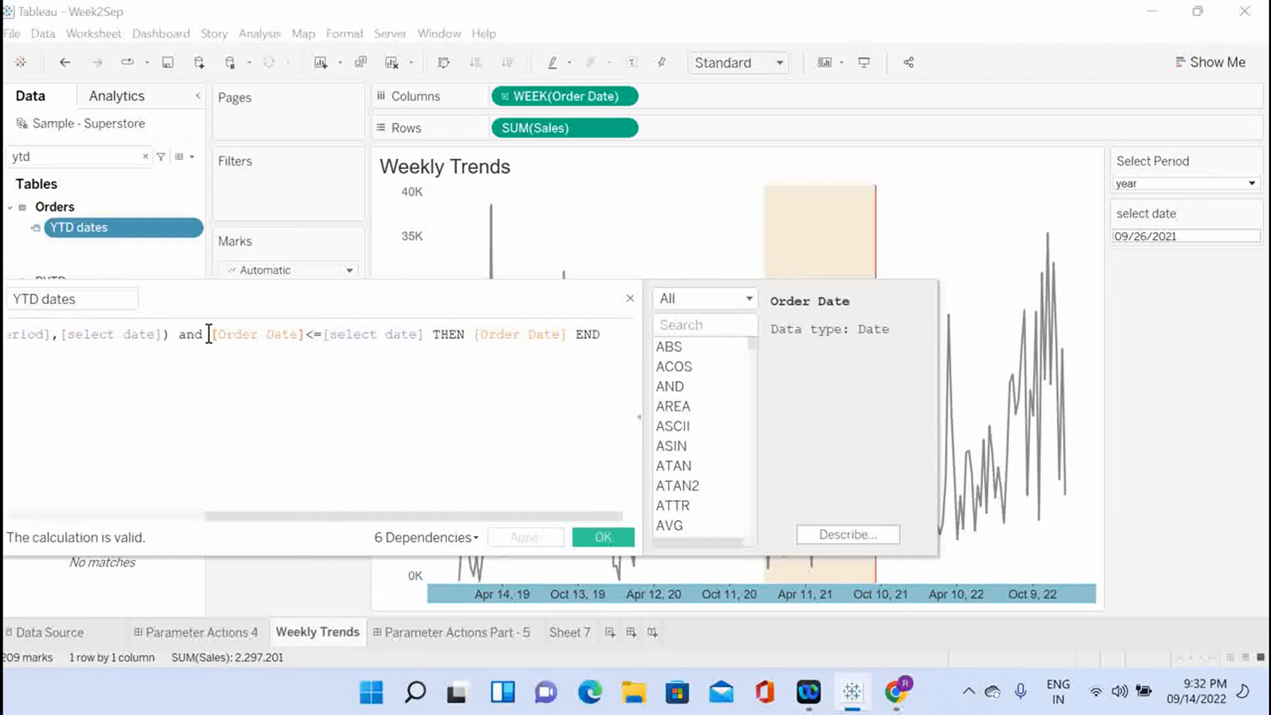
key("Return")
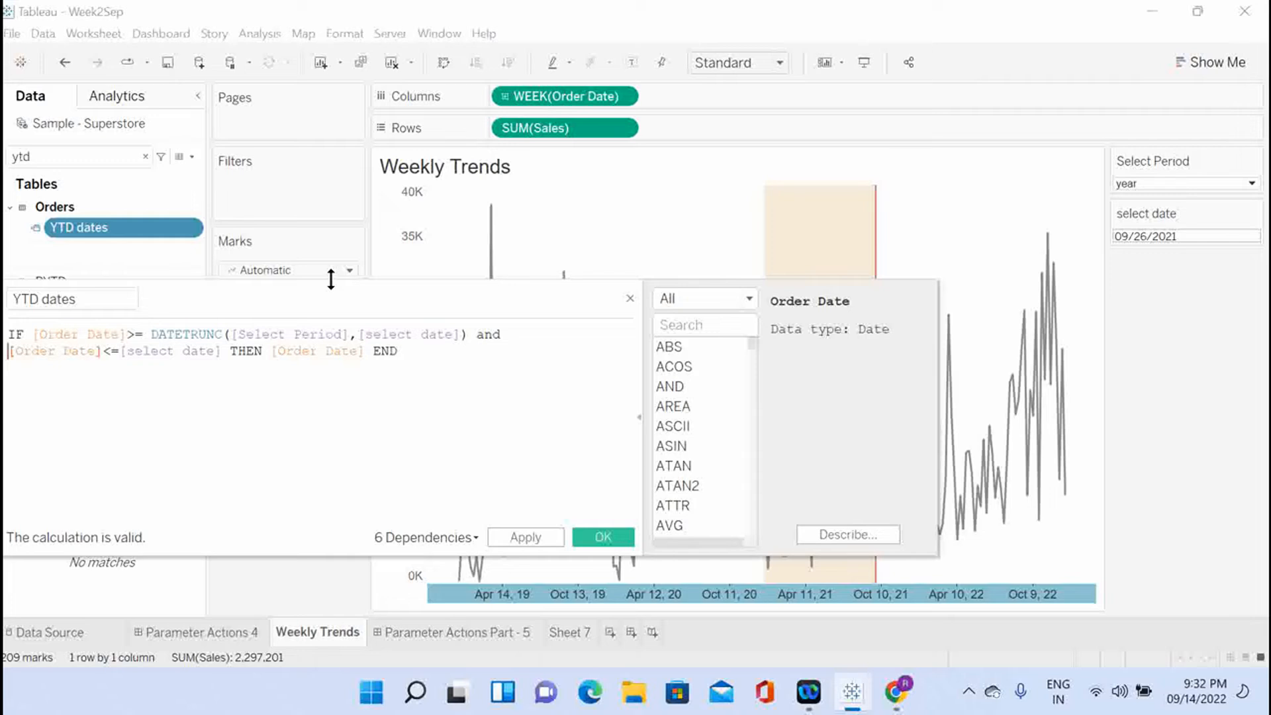
left_click_drag(330, 280, 332, 130)
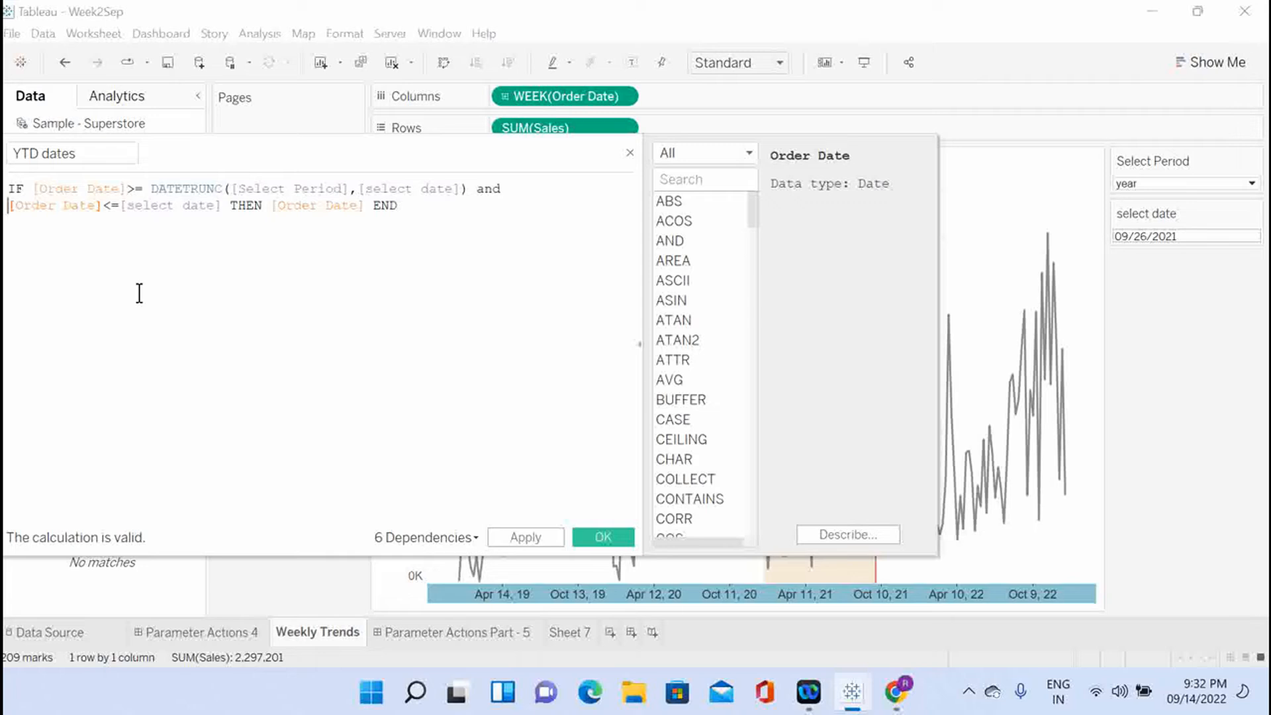
Review the Select Period and select date arguments of DATETRUNC and the returned Order Date, and save the YTD dates calculation.
left_click(274, 190)
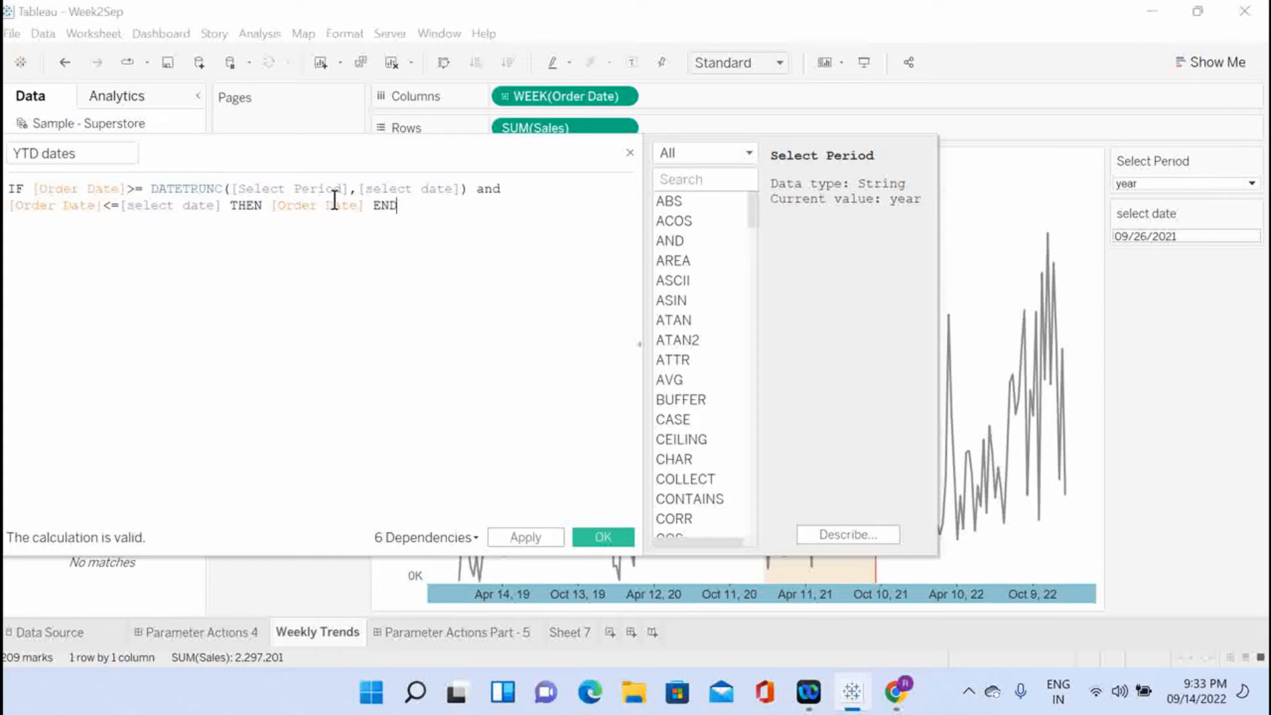
left_click_drag(368, 205, 270, 205)
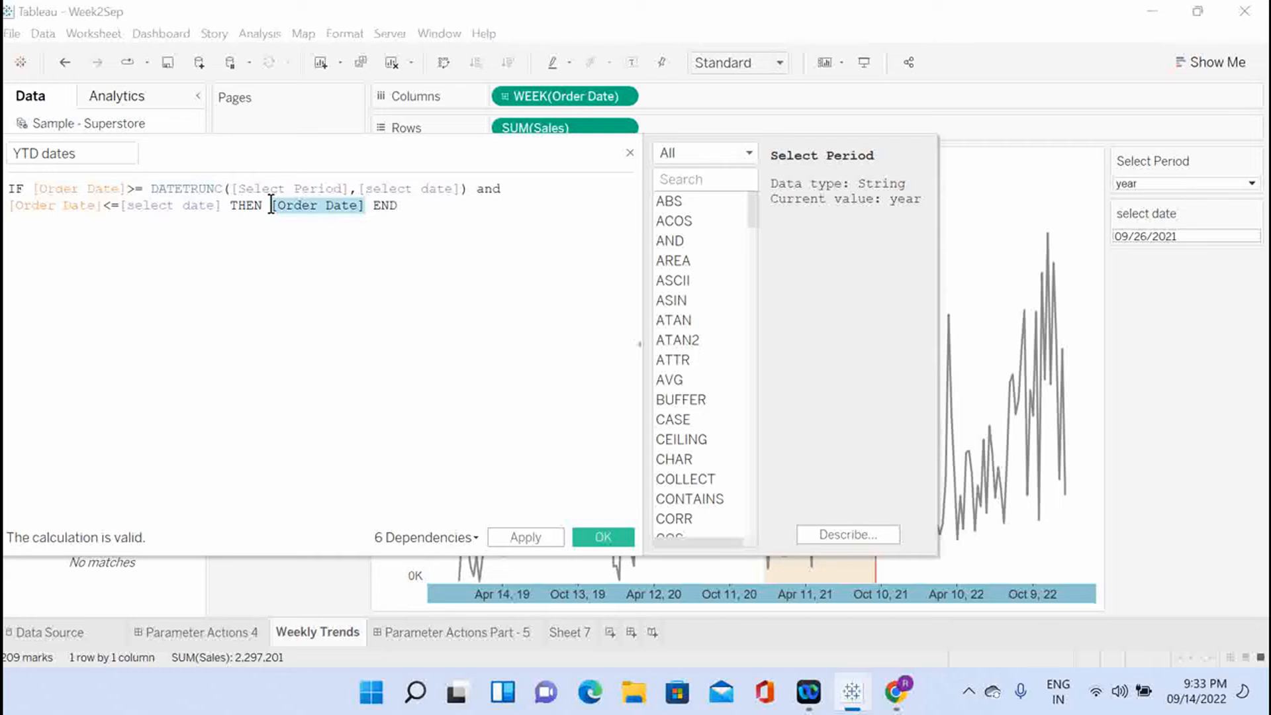
left_click(301, 271)
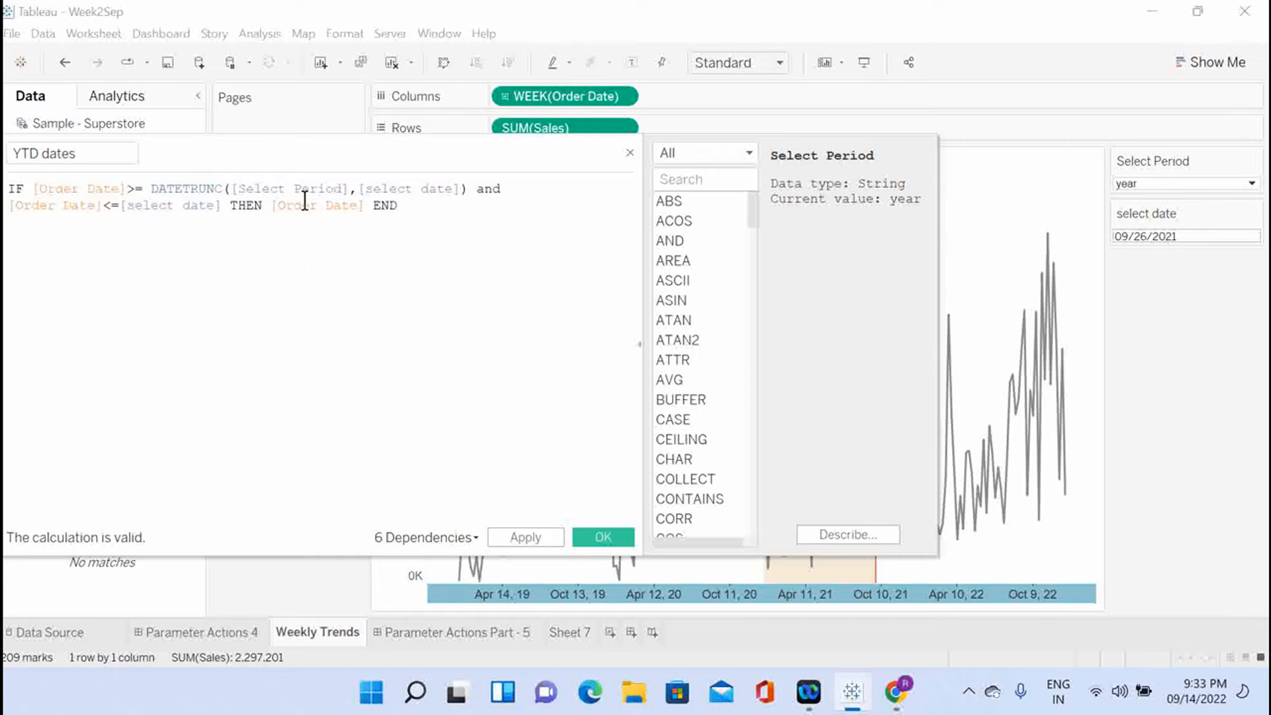
left_click(270, 189)
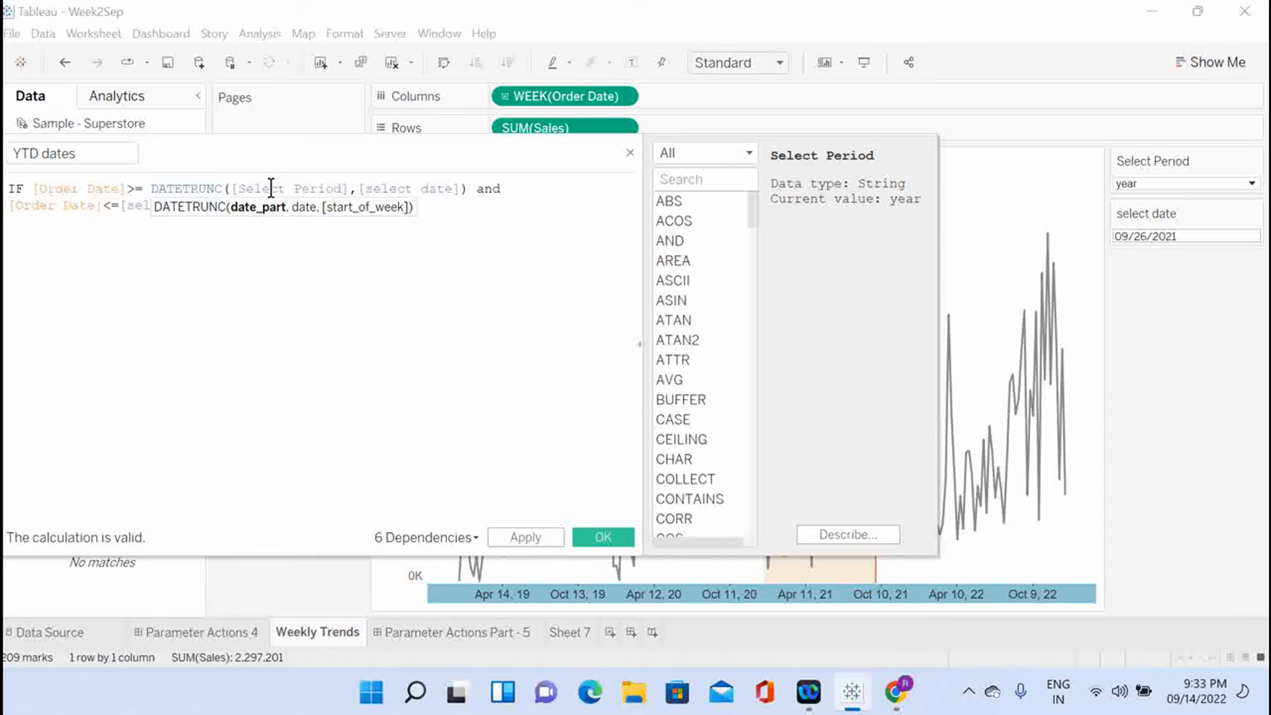
left_click(436, 189)
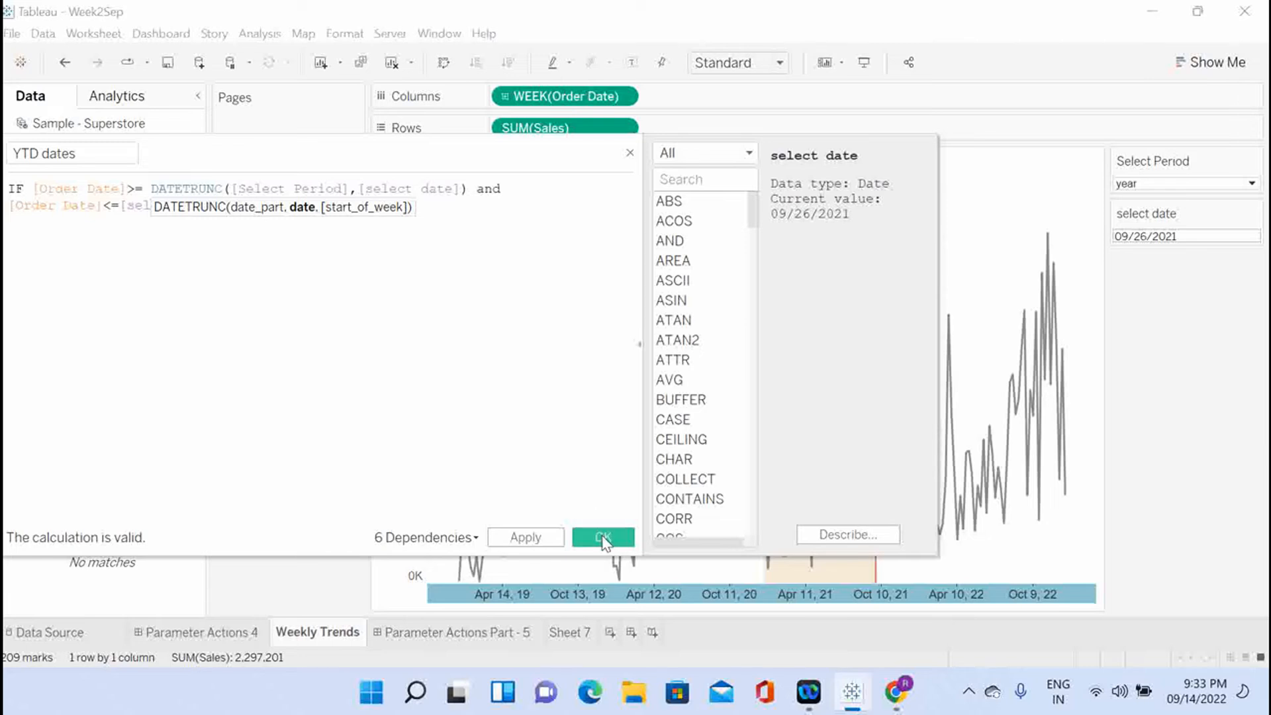
left_click(445, 216)
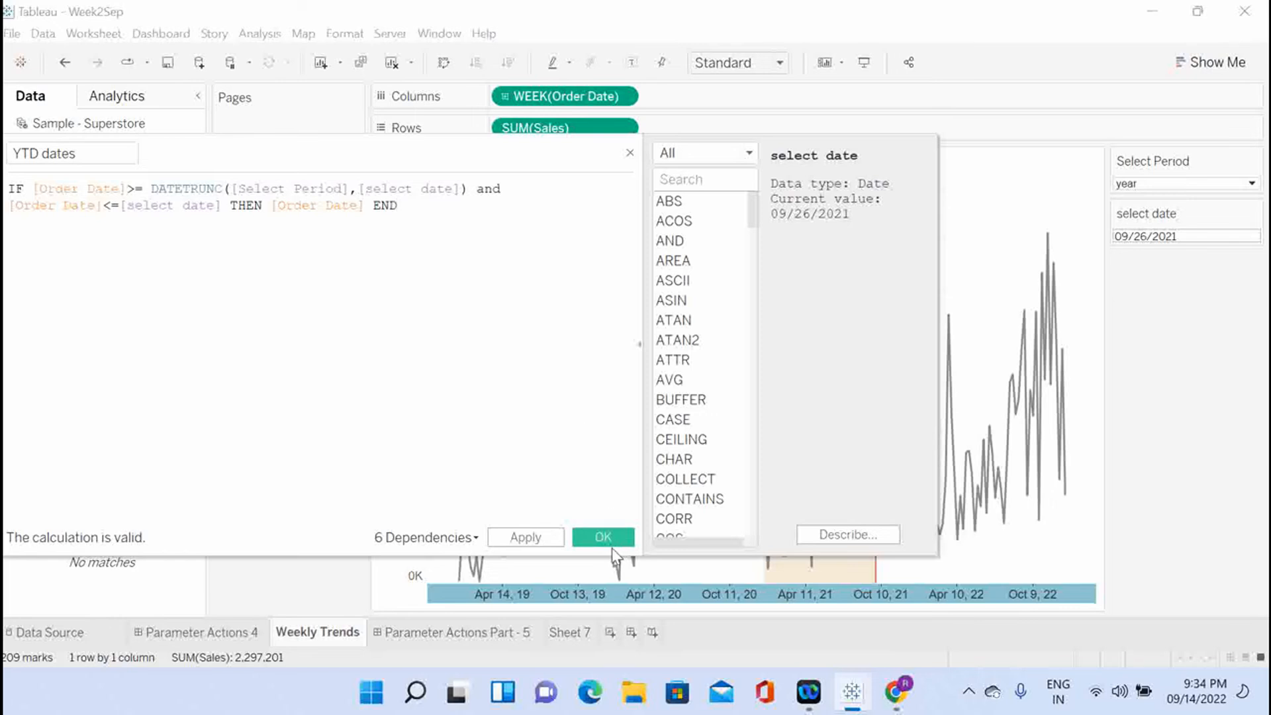
left_click(604, 537)
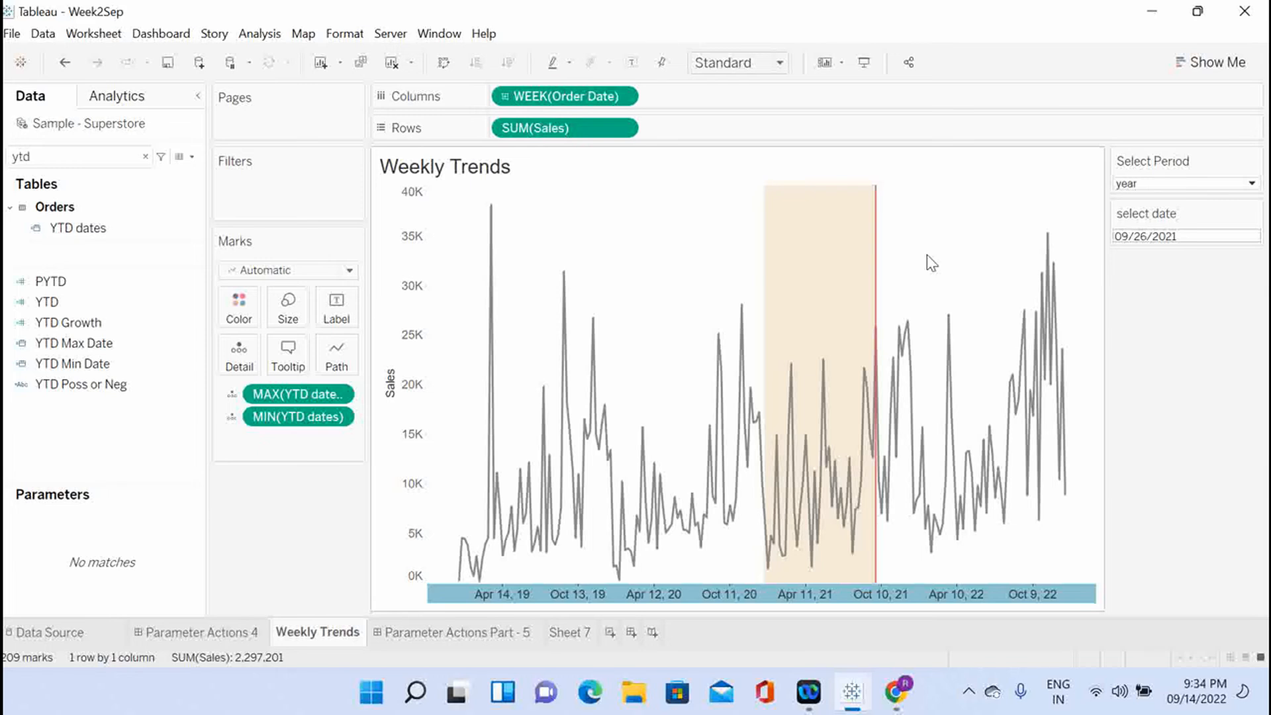
Examine the settings of the date axis reference band based on the maximum and minimum YTD dates.
right_click(744, 591)
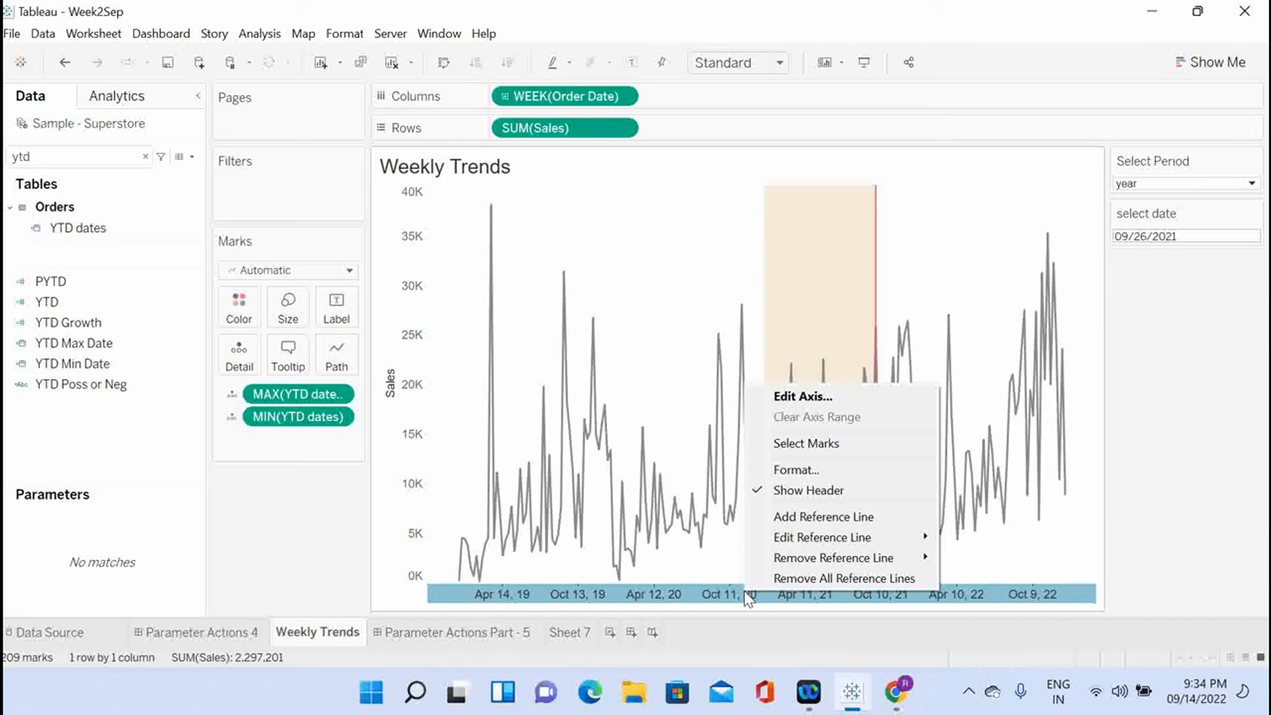
mouse_move(871, 540)
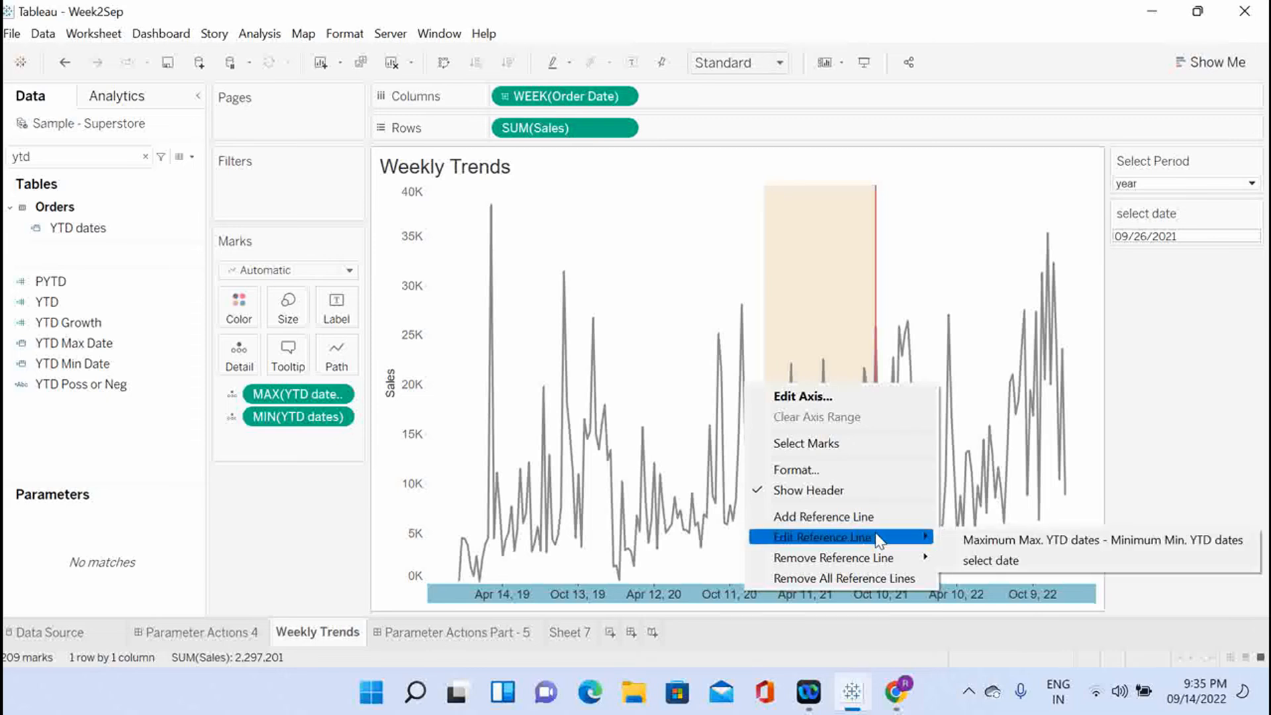
left_click(981, 543)
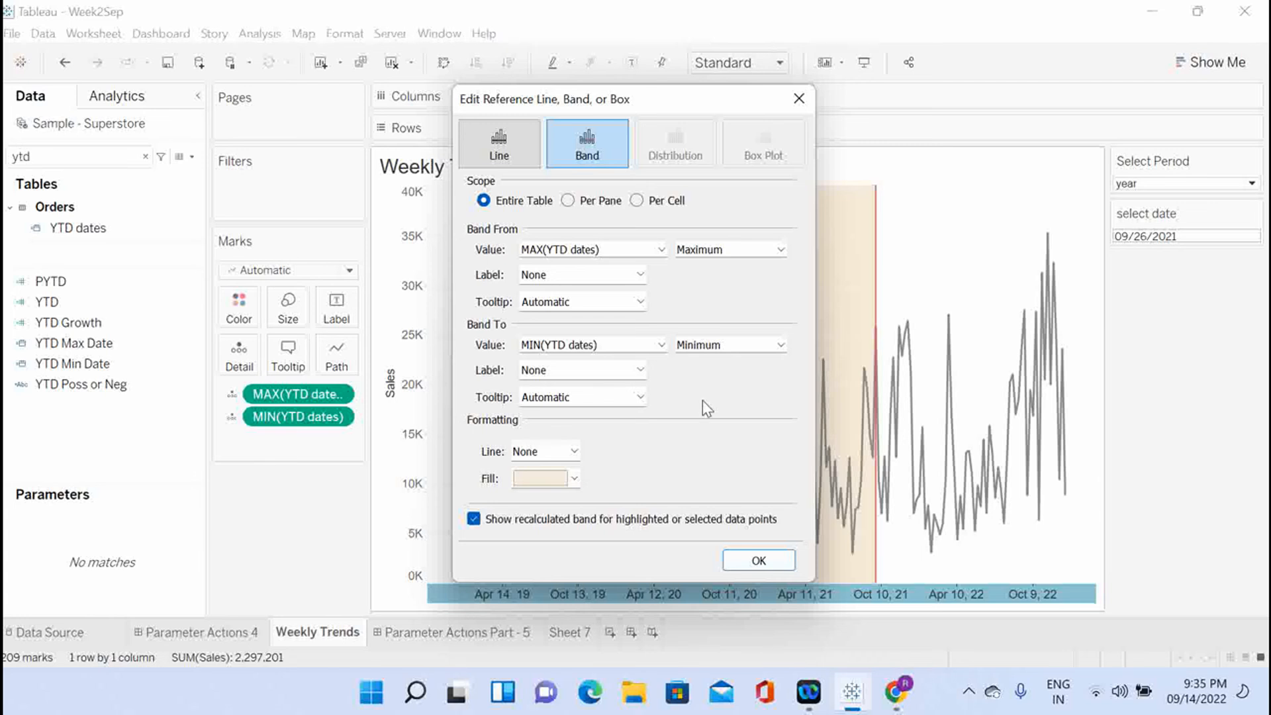
left_click(758, 561)
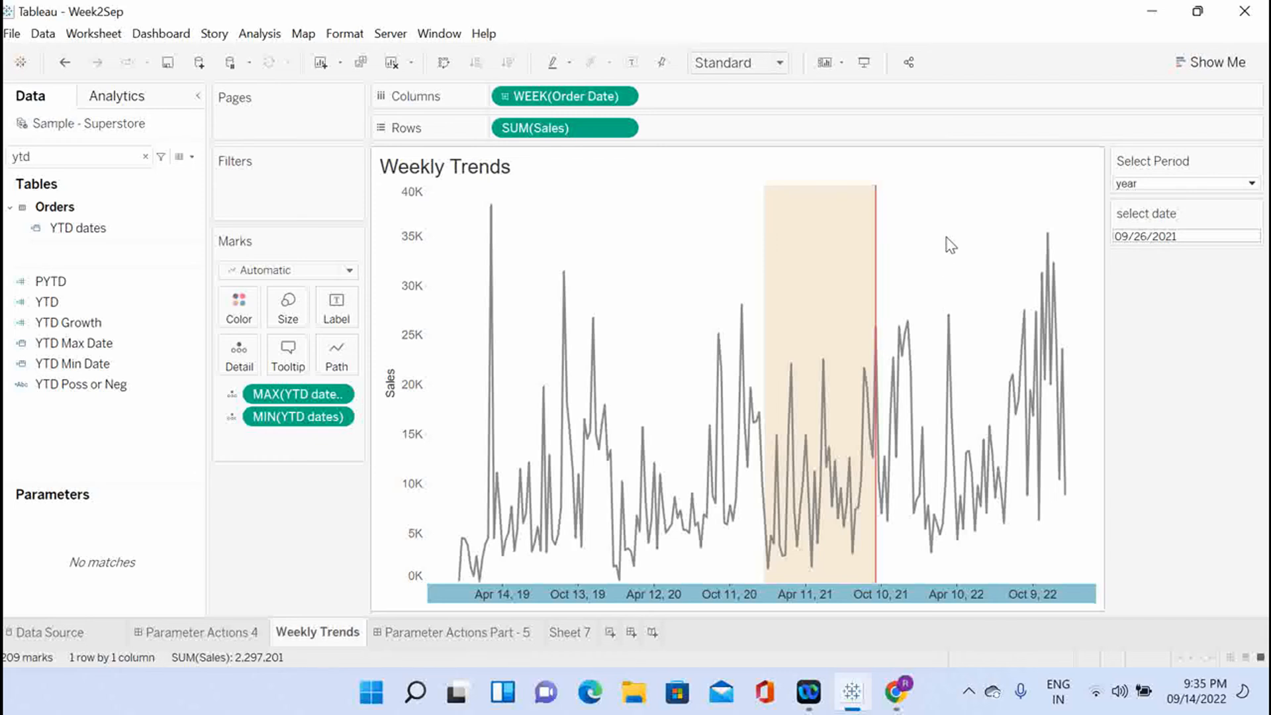
Return to the Parameter Actions 4 dashboard, clear the YTD Sales selection, and select the 03/20/2022 point on the trend line.
left_click(908, 324)
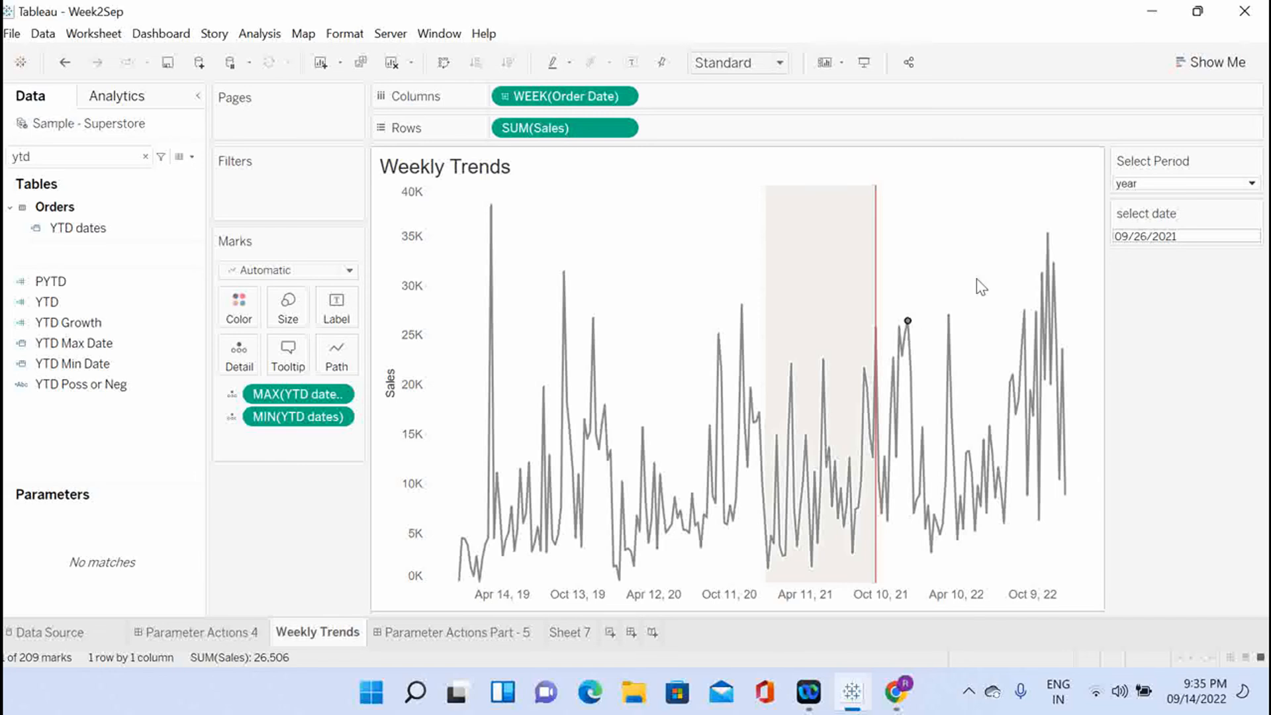
left_click(202, 633)
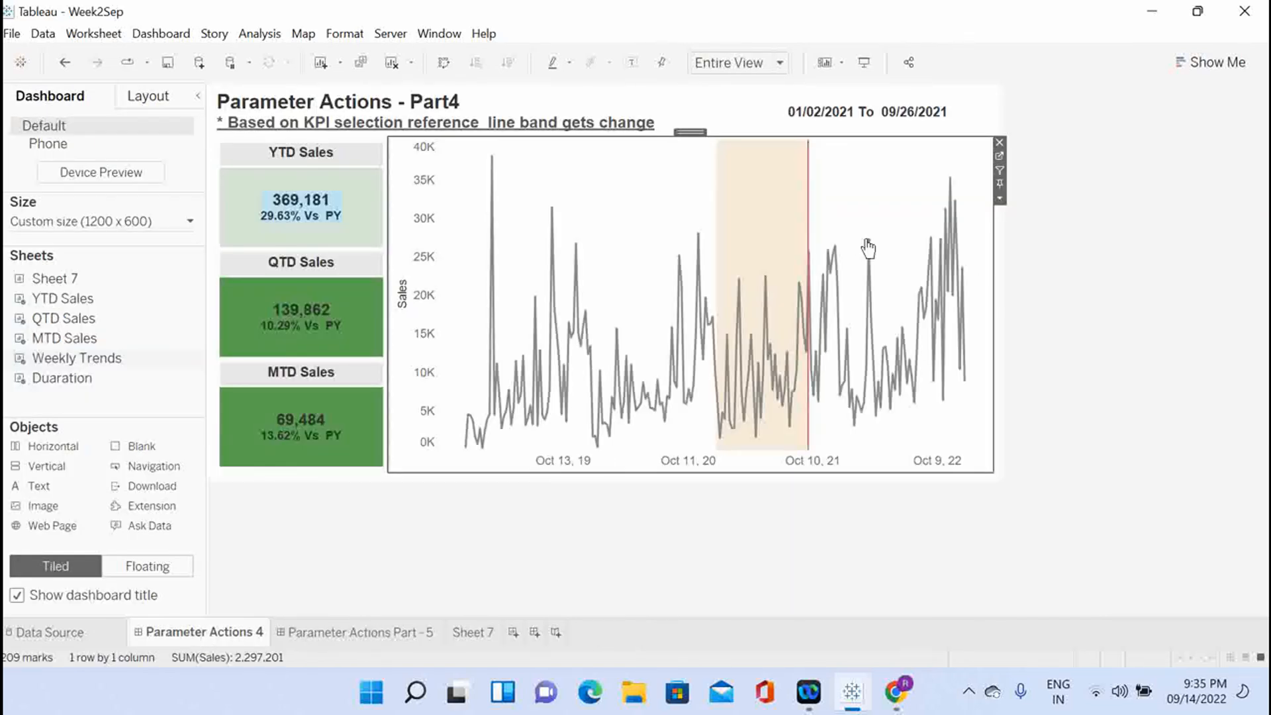
left_click(288, 209)
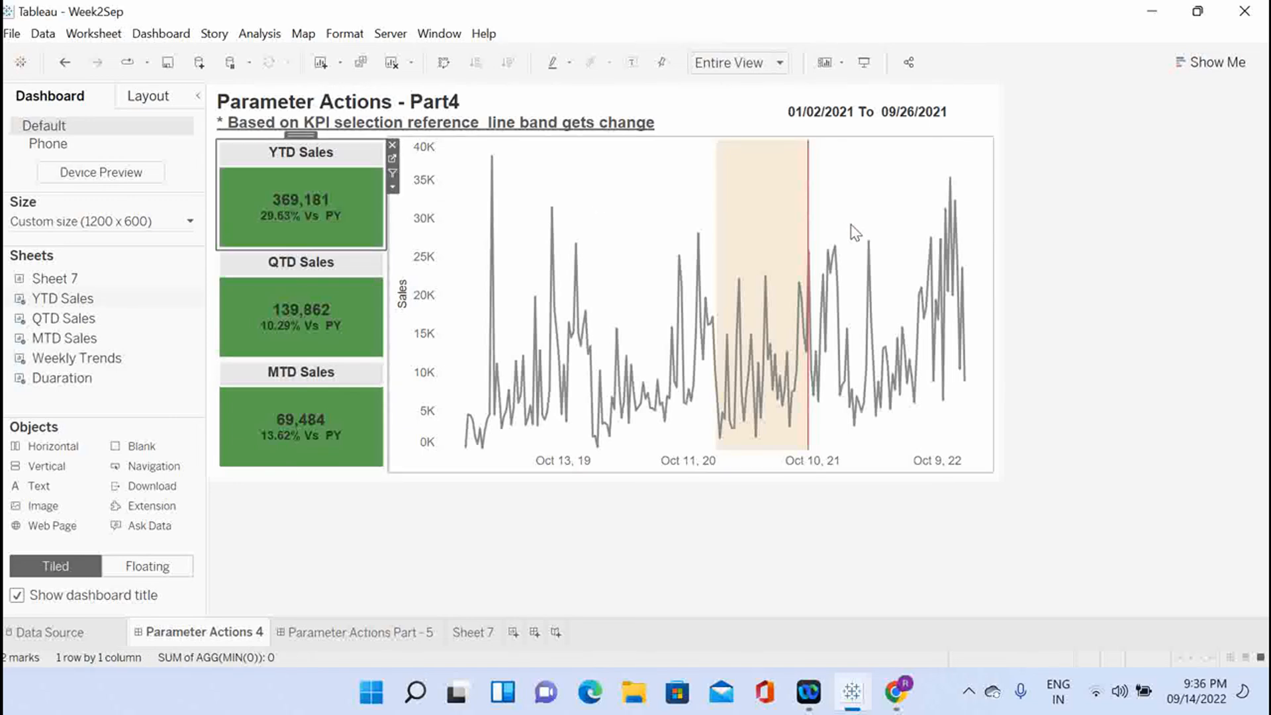
left_click(868, 251)
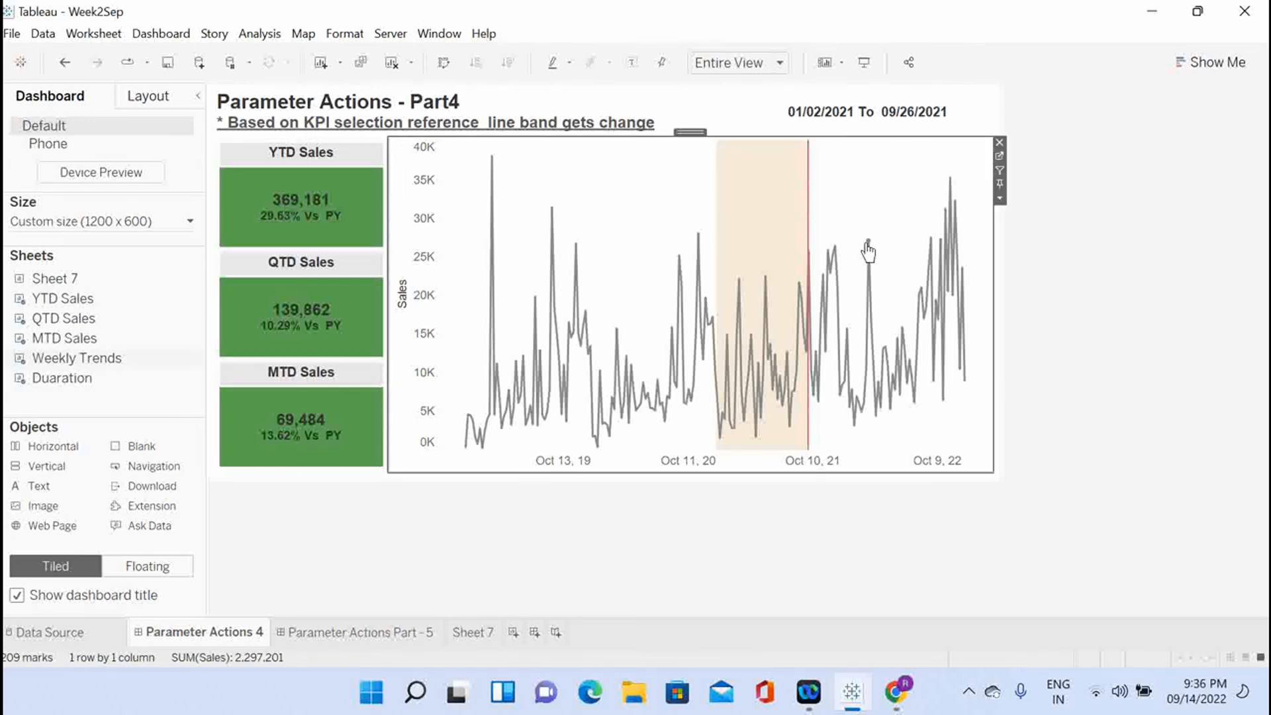
left_click(868, 246)
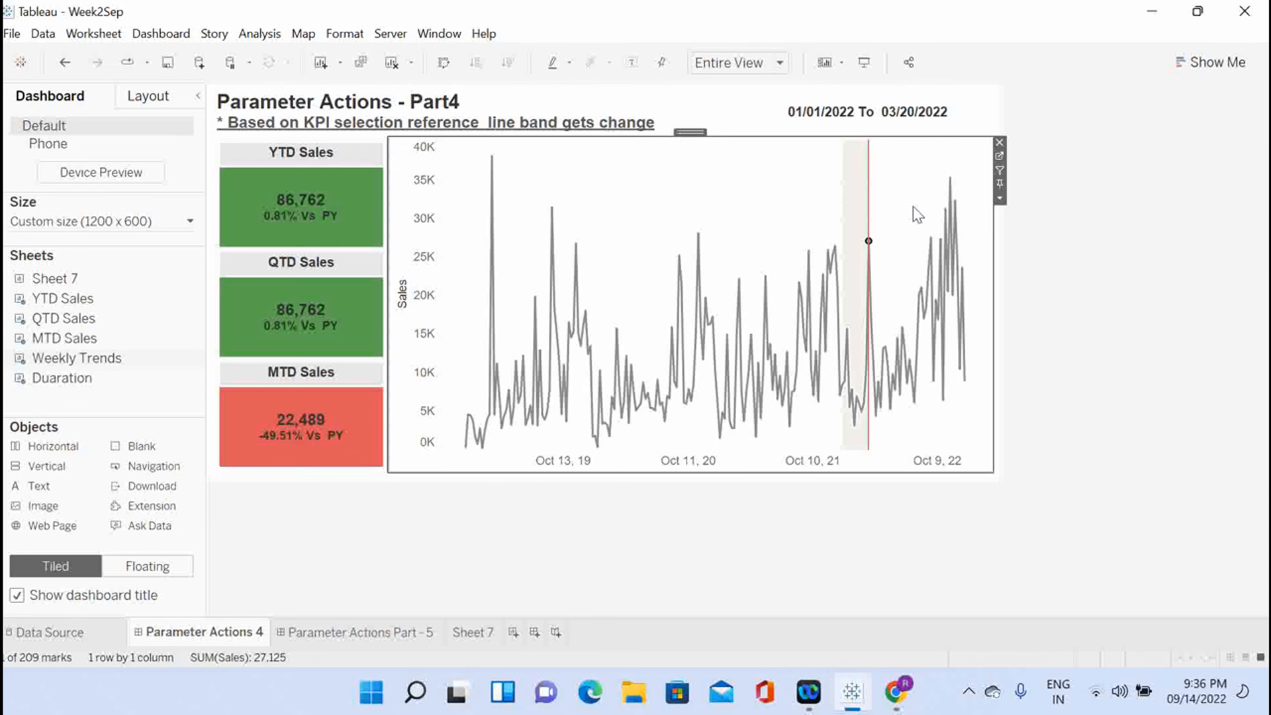
Select the 11/13/2022 point on the sales trend line, clear that selection, and select the 09/26/2021 point.
left_click(950, 179)
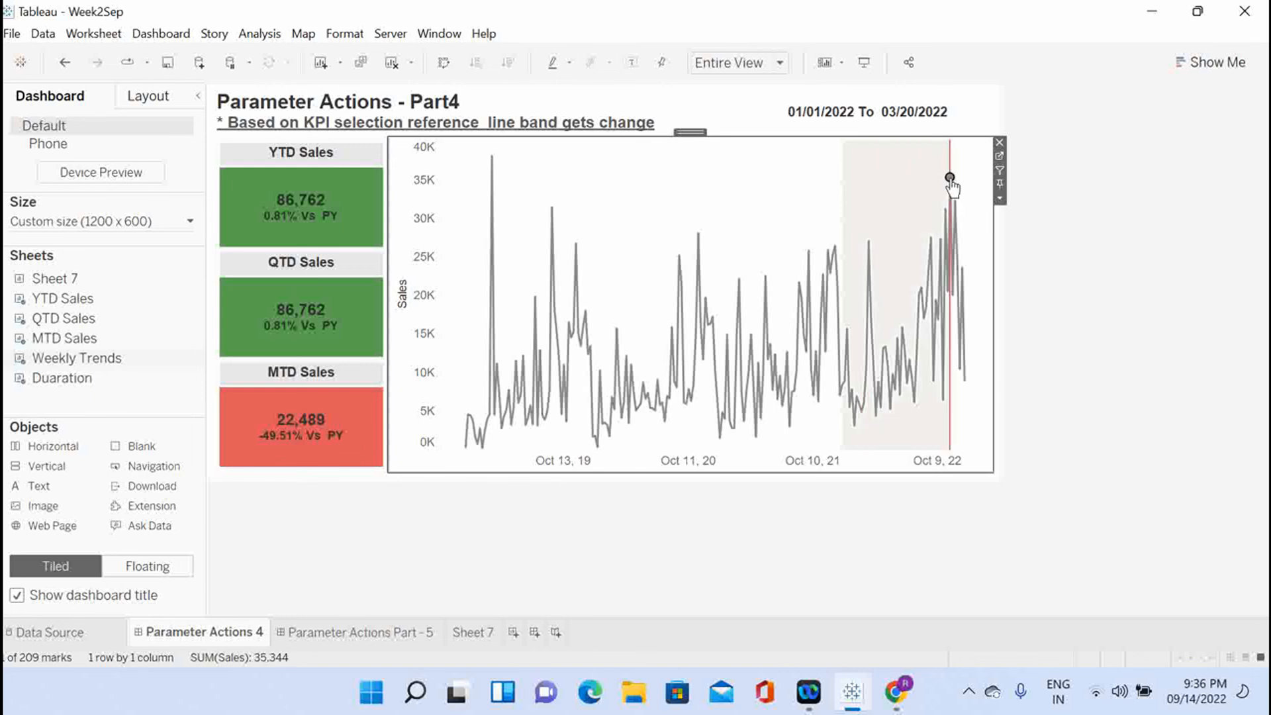
left_click(891, 187)
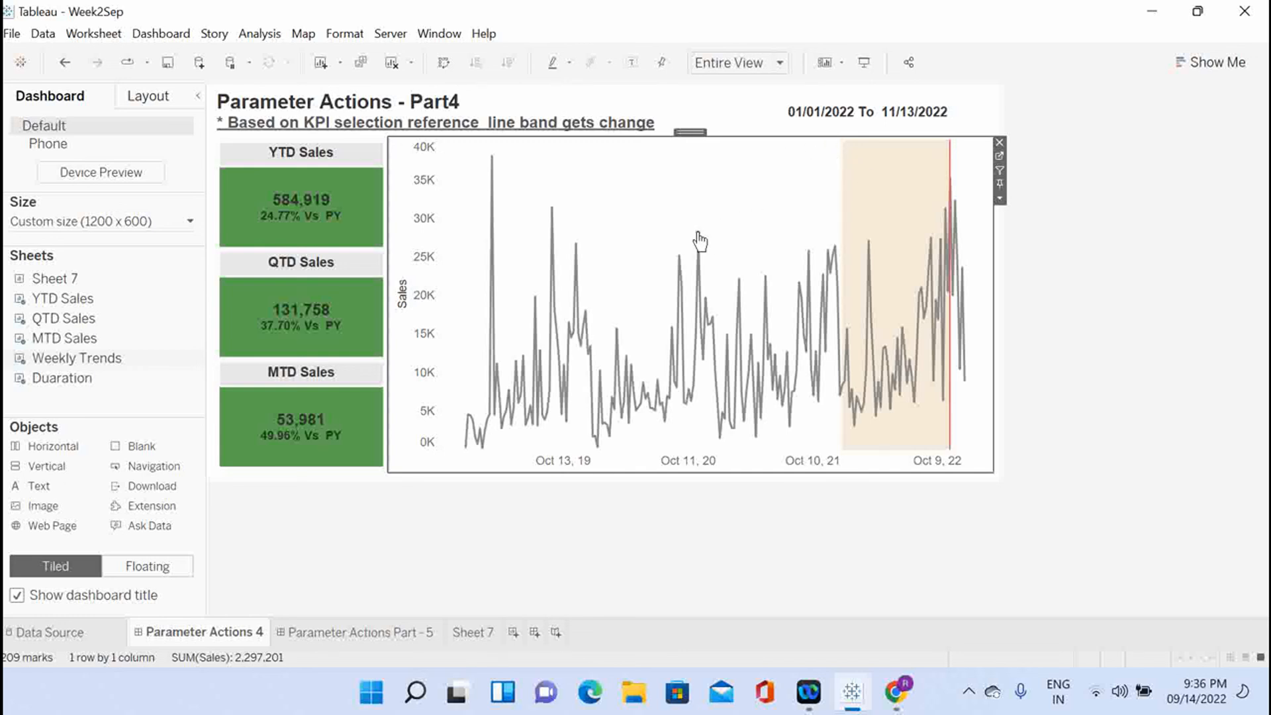
left_click(807, 259)
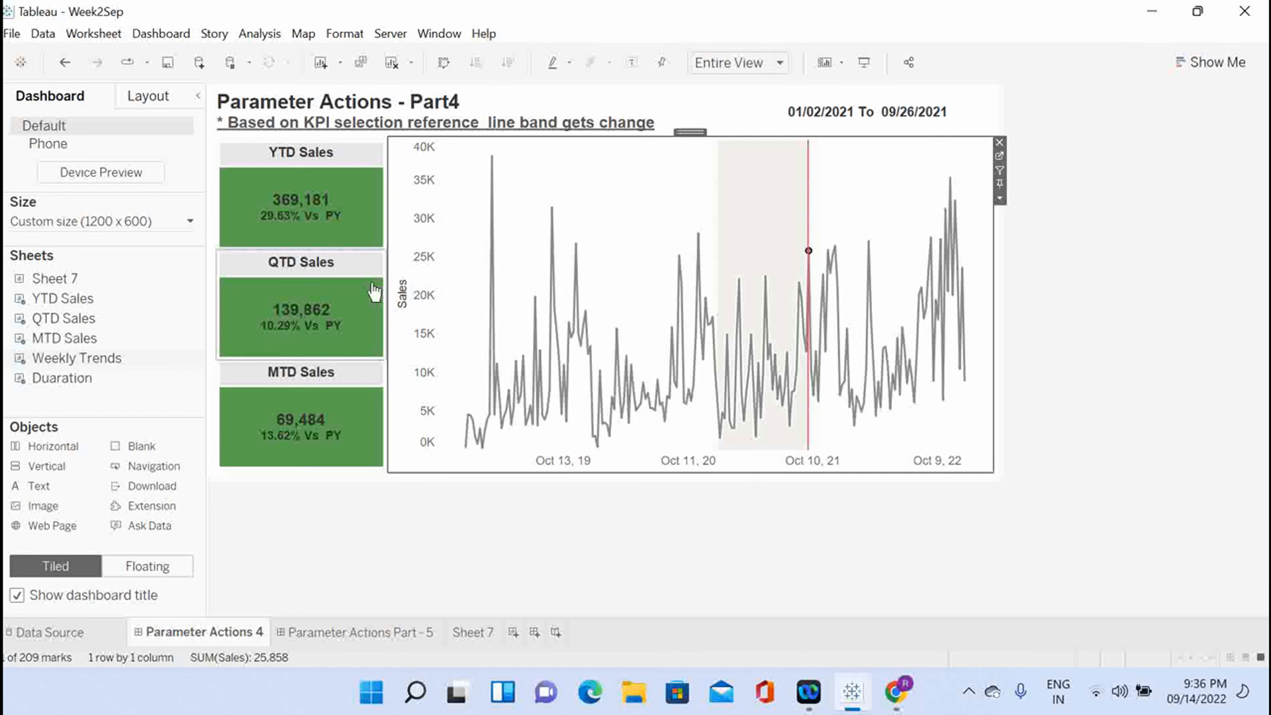
Switch the reference band to the QTD Sales period and on to the MTD Sales period, clearing each KPI selection.
left_click(308, 308)
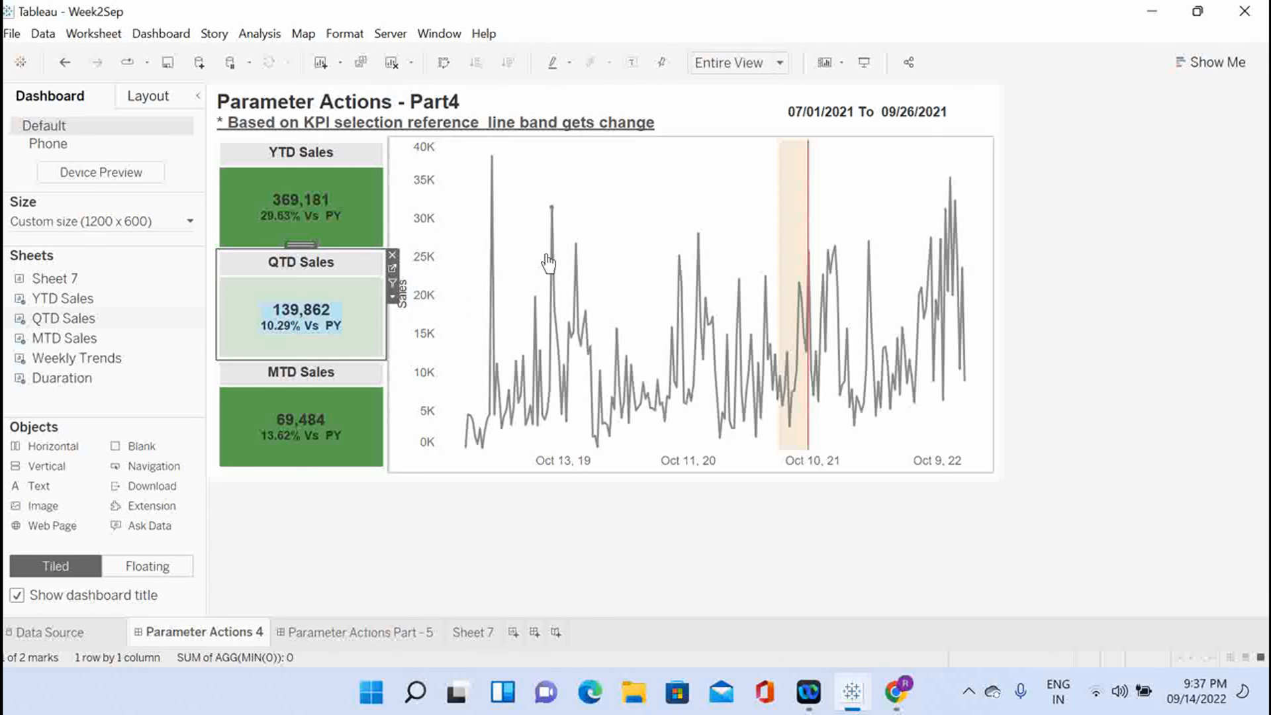
left_click(301, 316)
left_click(303, 436)
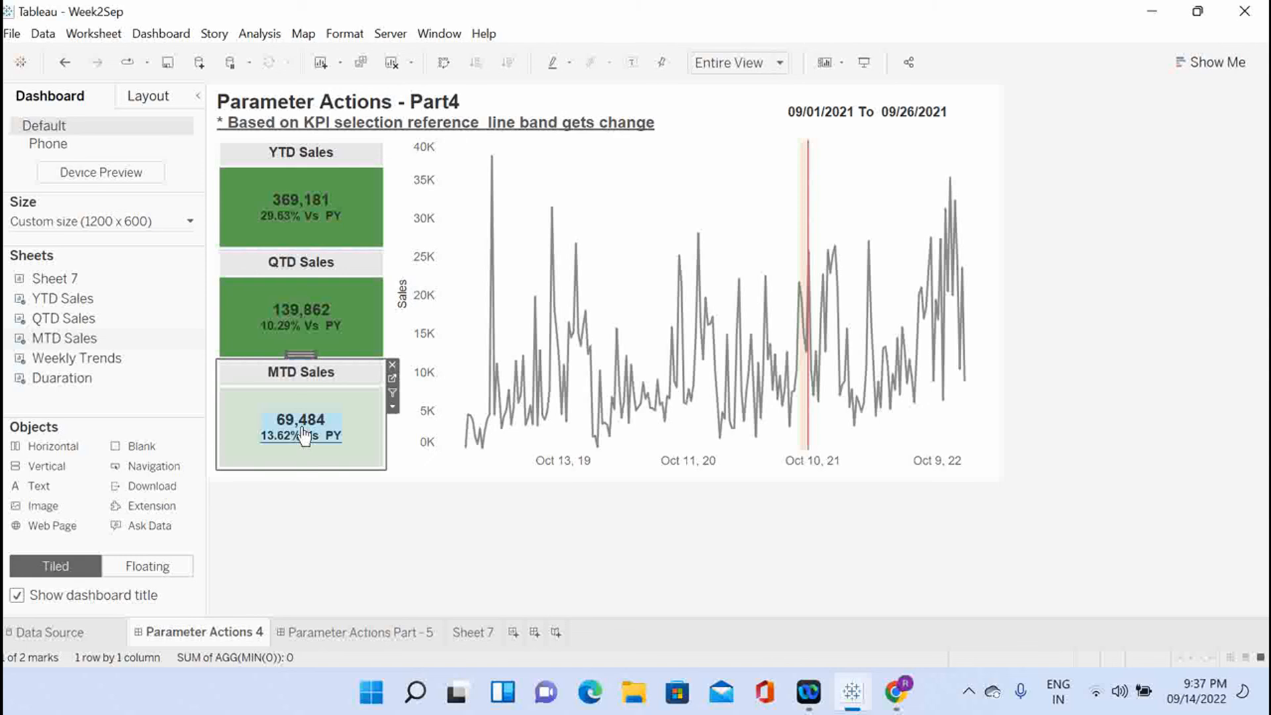
left_click(304, 434)
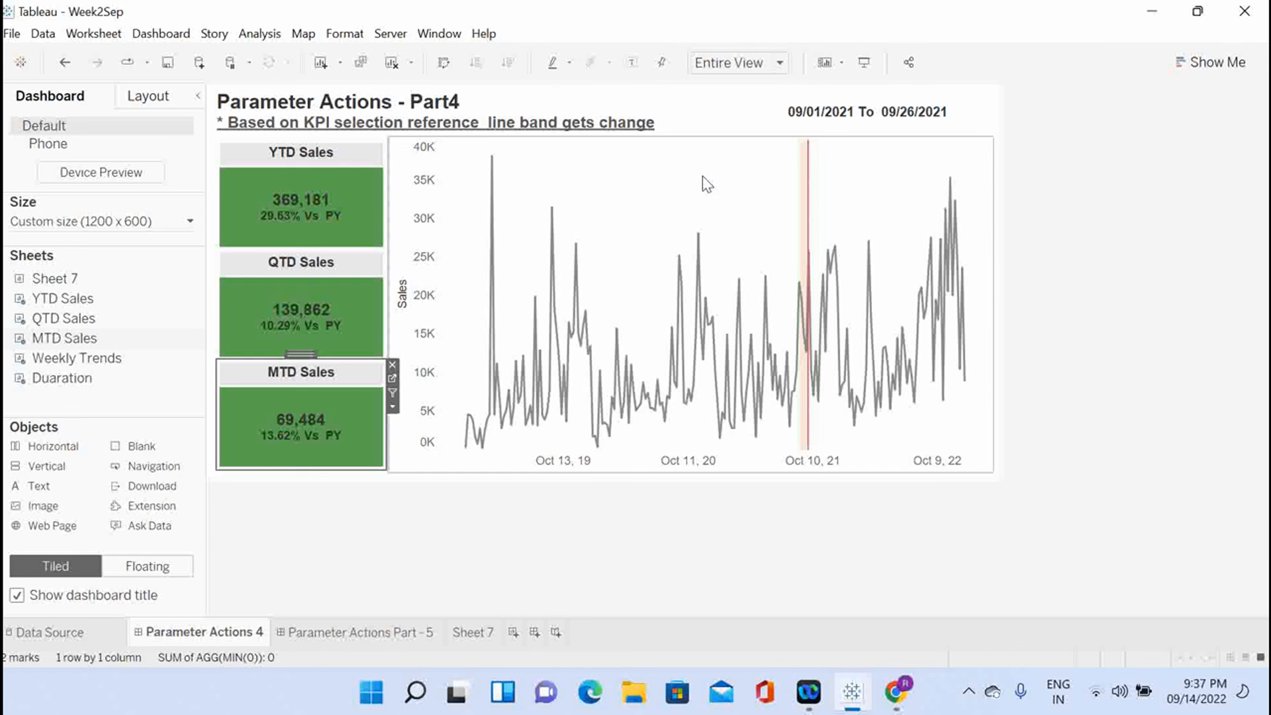
left_click(969, 690)
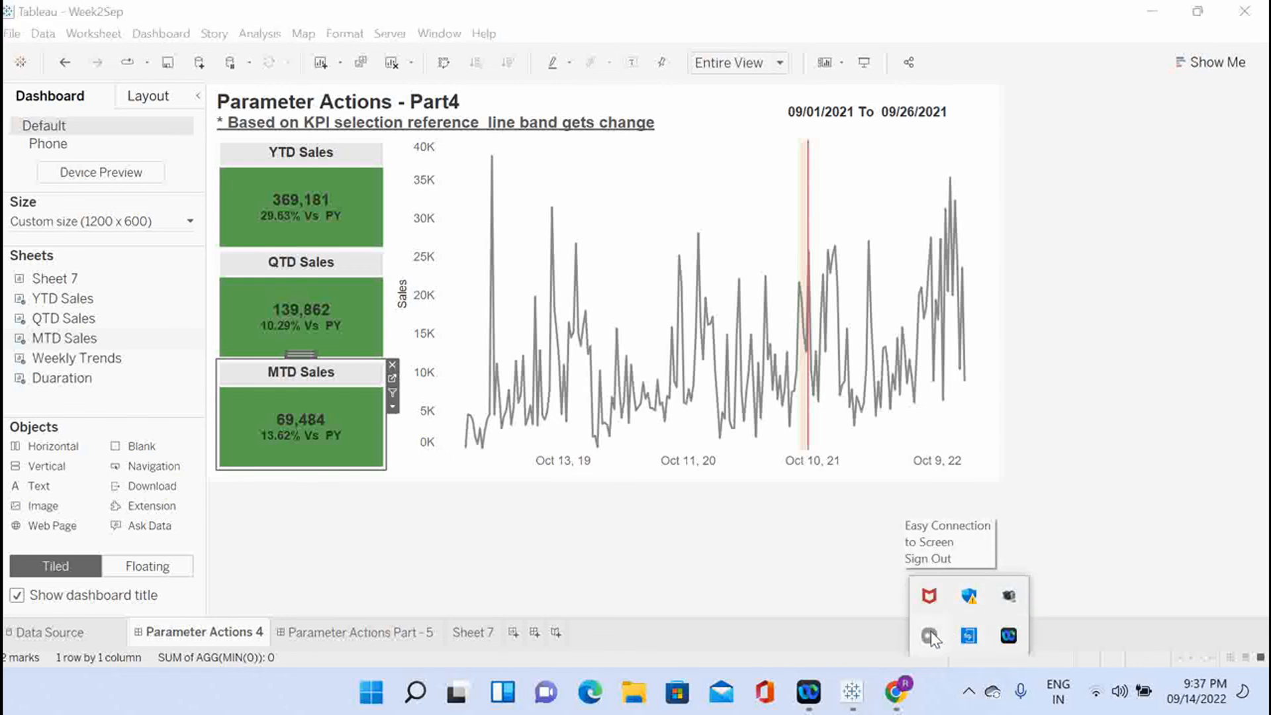
right_click(1010, 599)
left_click(1101, 486)
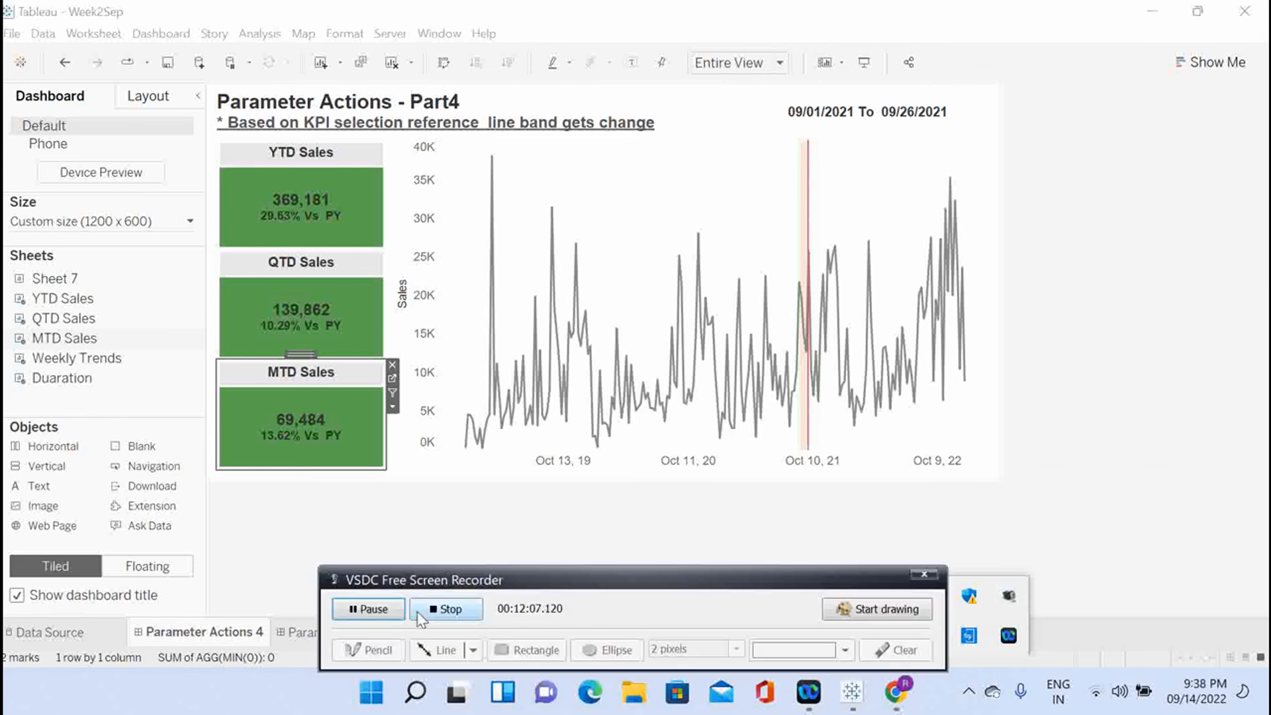